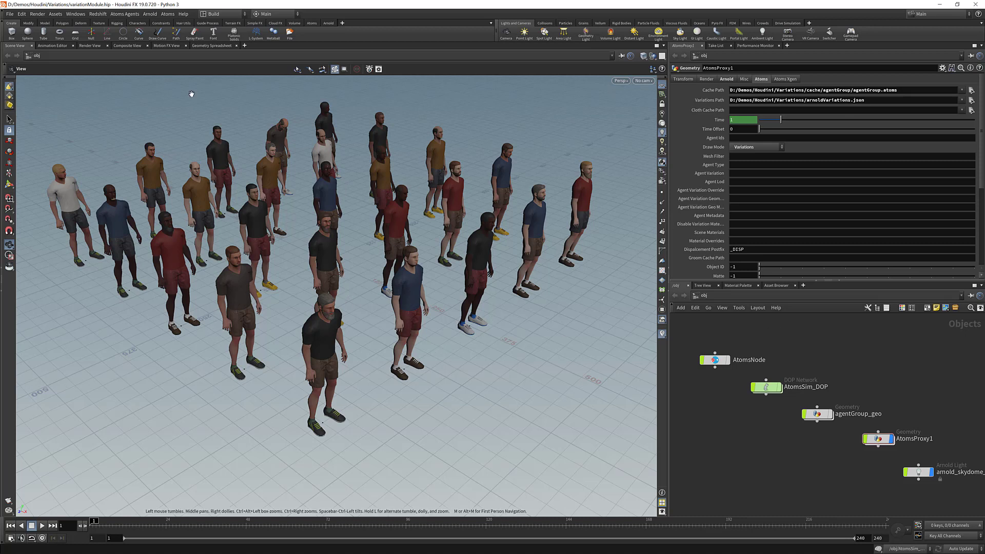
Open the Atoms Agent Variation Manager and select the man agent type.
click(168, 14)
mouse_move(197, 99)
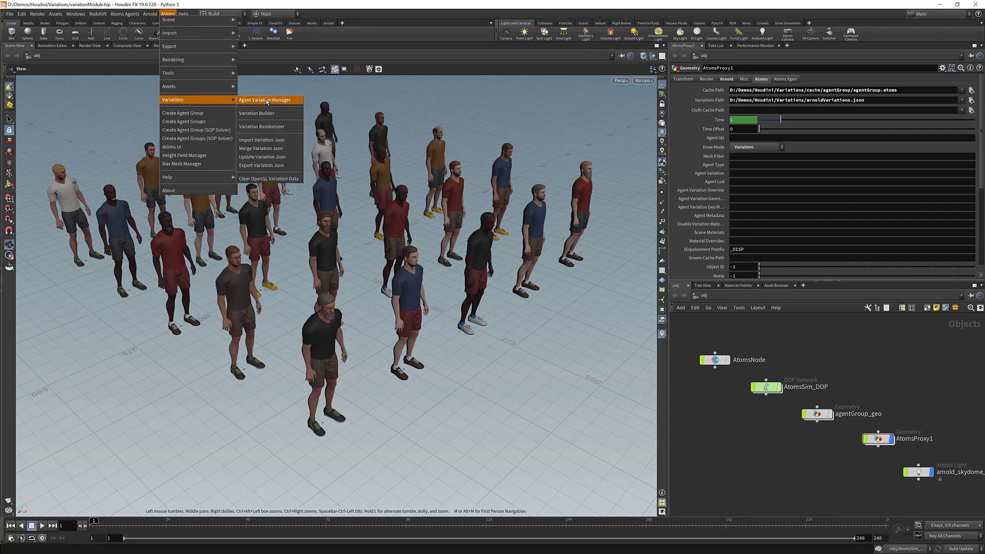
click(267, 101)
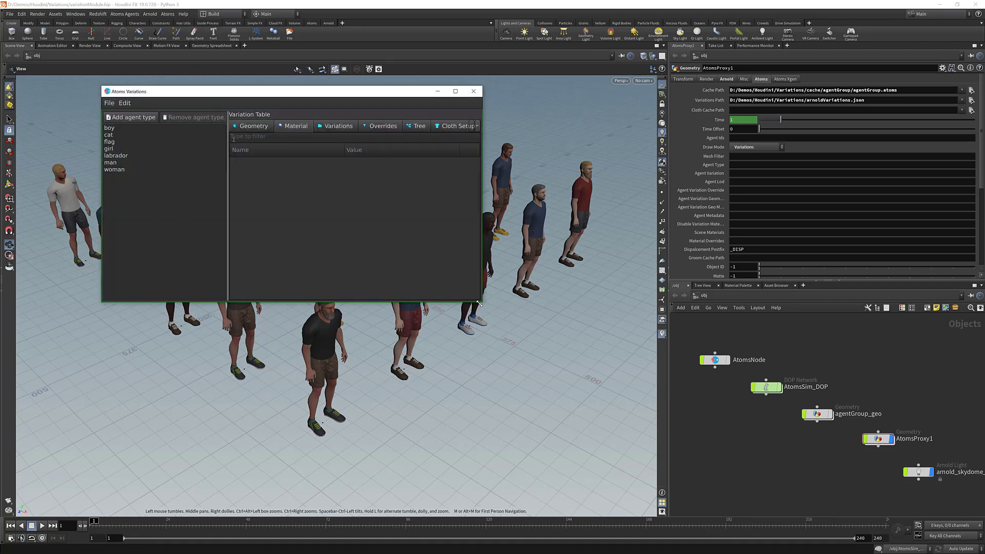
drag(481, 301, 894, 508)
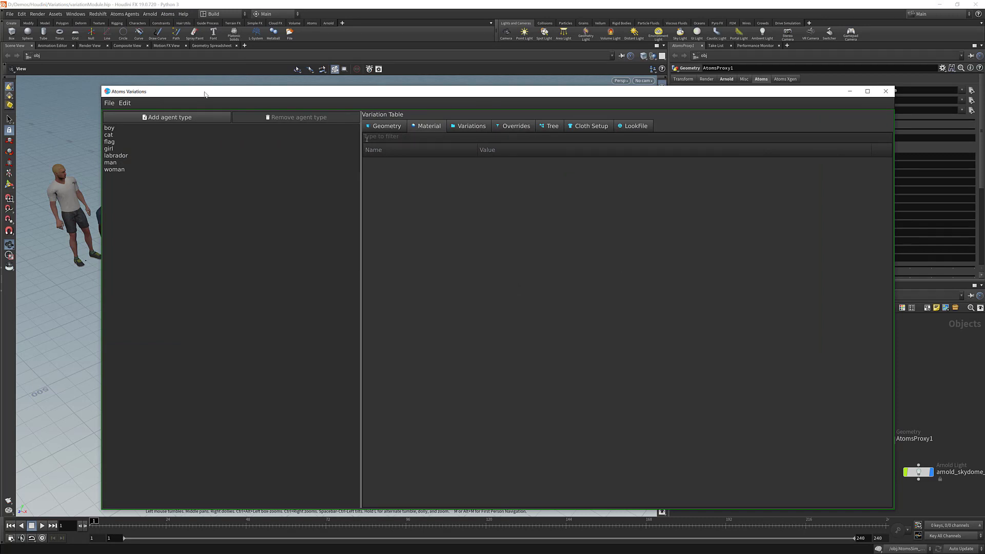
drag(199, 90, 158, 75)
click(69, 148)
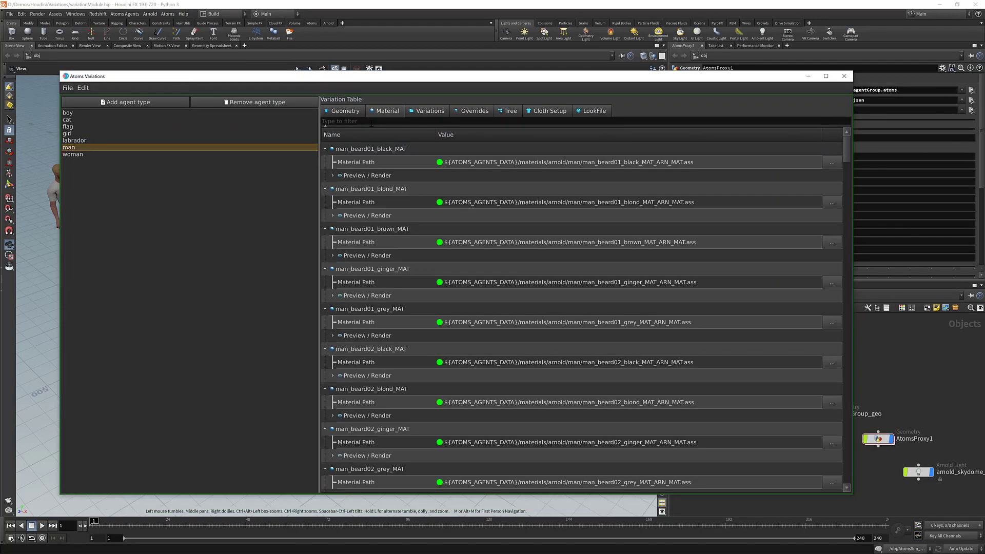
Add a new material entry to the man agent type named tshirt.
right_click(376, 149)
click(412, 139)
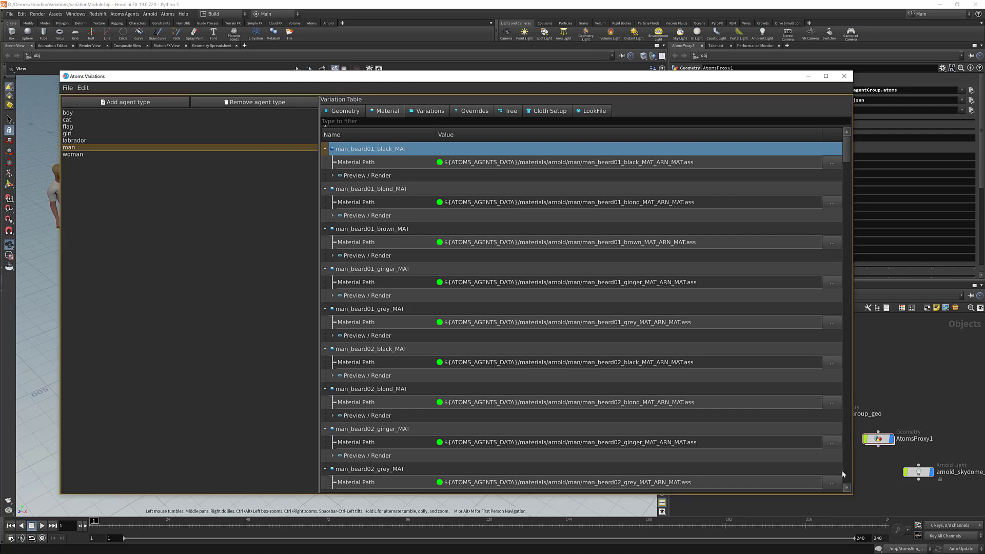
double_click(368, 456)
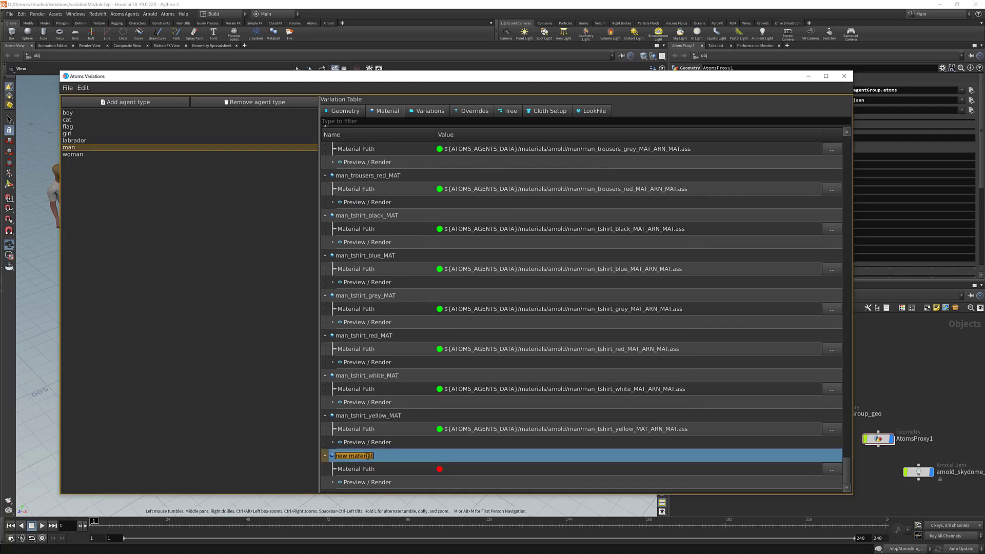
text(tshirt)
key(Return)
Filter the material table by tshirt and expand the new tshirt entry's Preview / Render settings.
click(396, 122)
text(tshi)
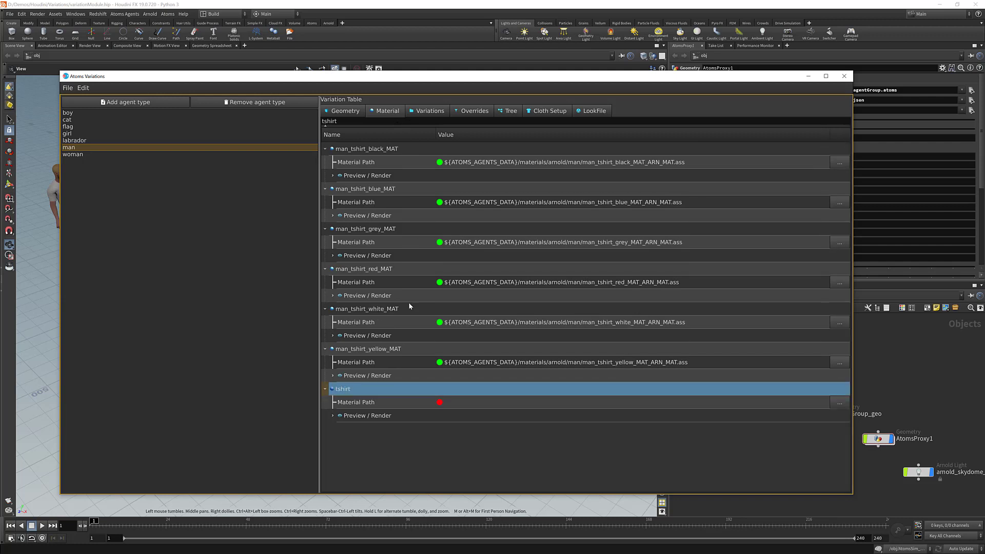
click(332, 416)
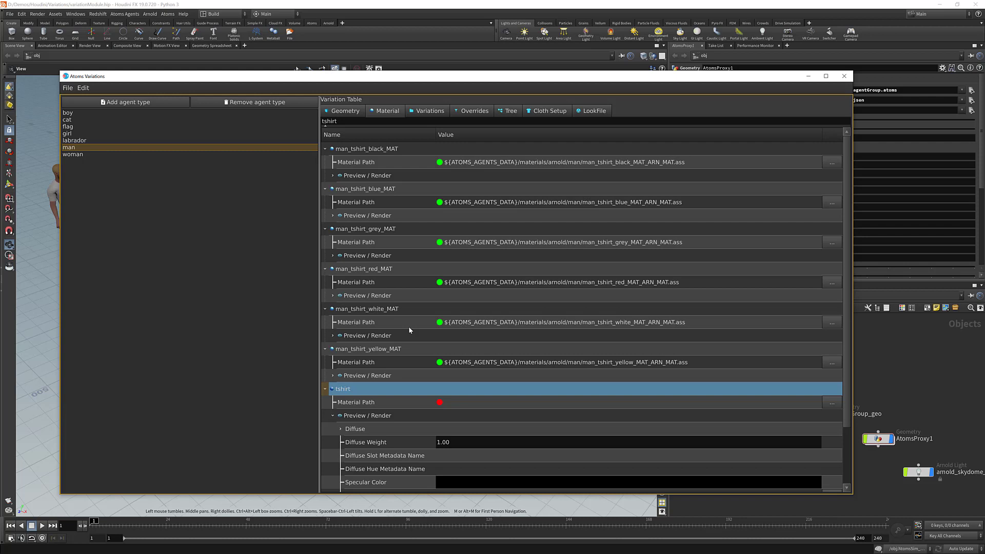
scroll(406, 328, down, 2)
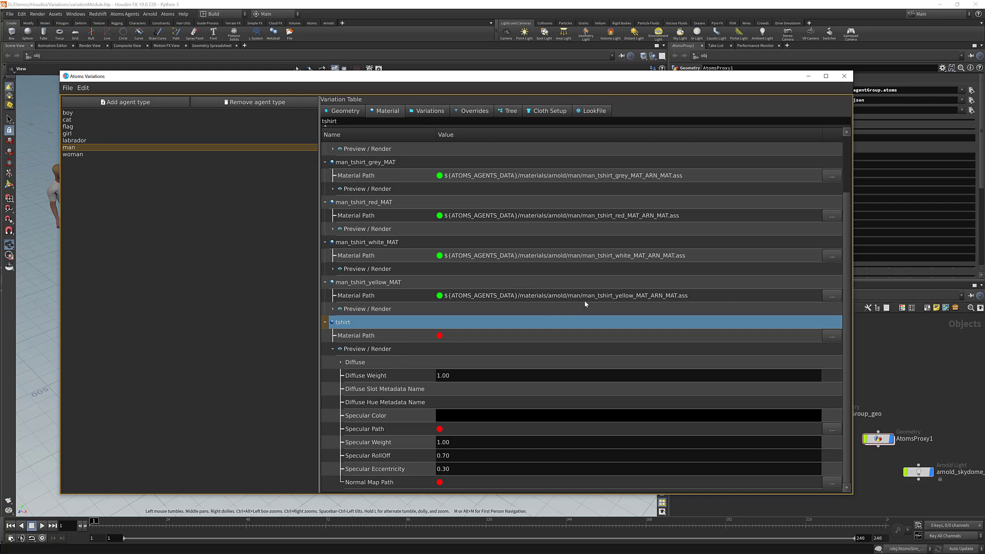
scroll(671, 262, up, 2)
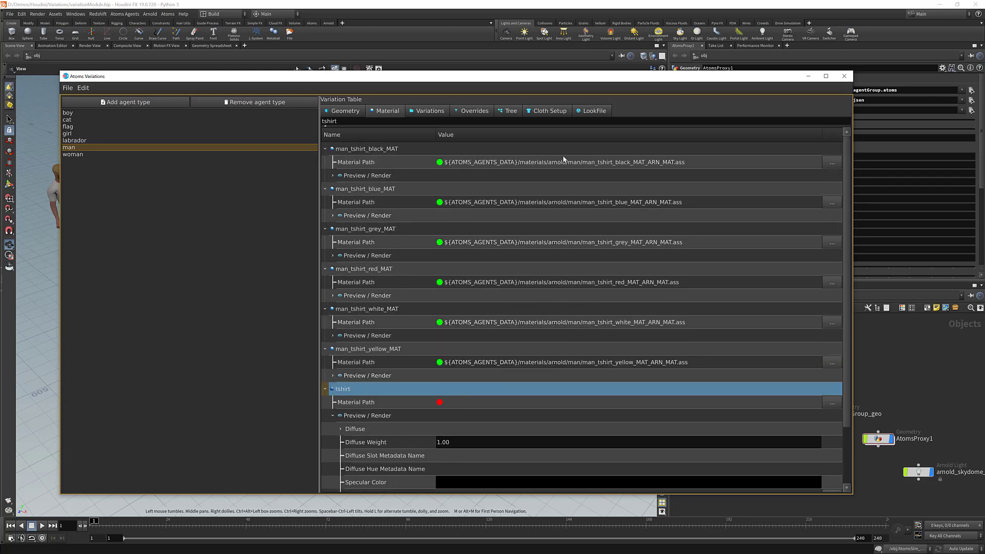
scroll(482, 324, down, 2)
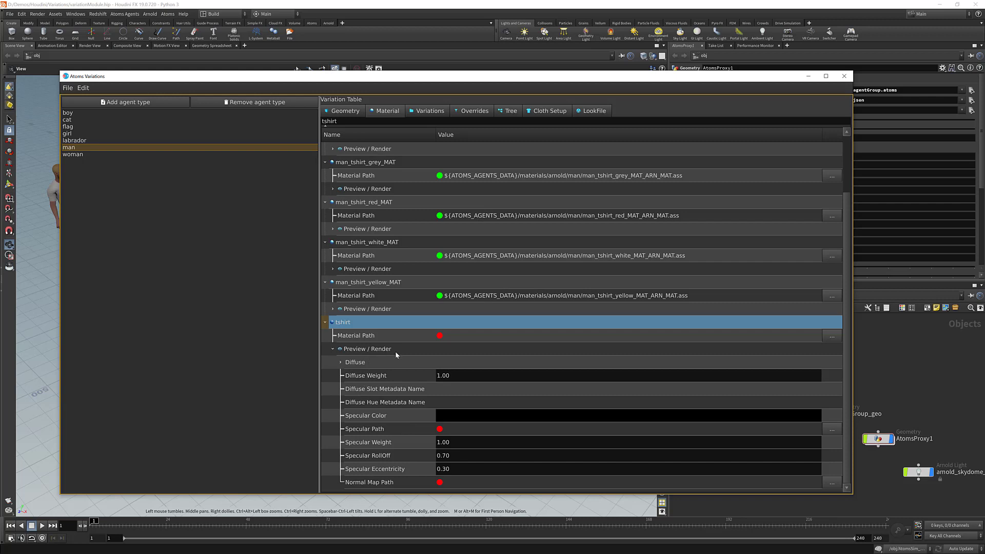
Copy the man_tshirt_black_MAT diffuse path into the tshirt material's Diffuse Path 0.
click(339, 363)
scroll(376, 365, down, 1)
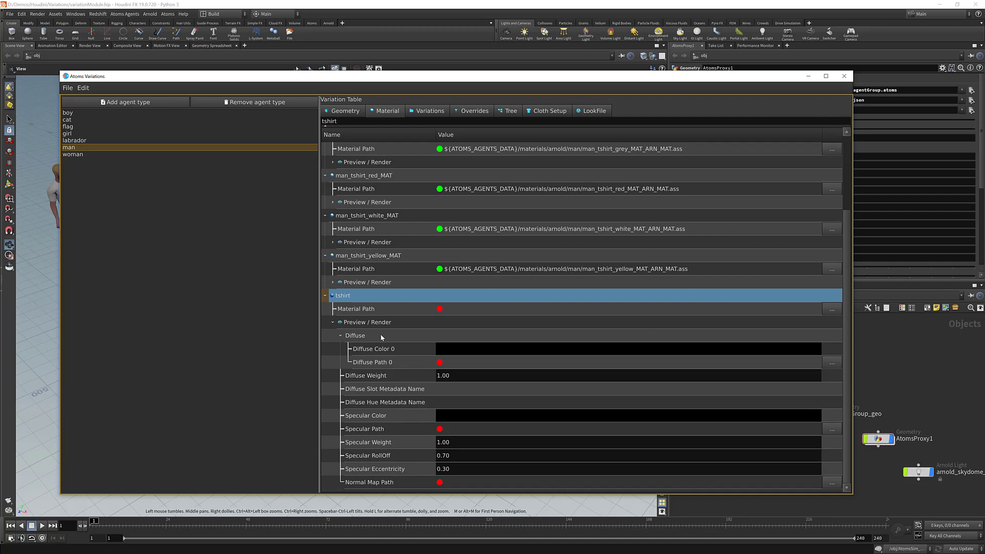
scroll(380, 256, up, 3)
click(346, 175)
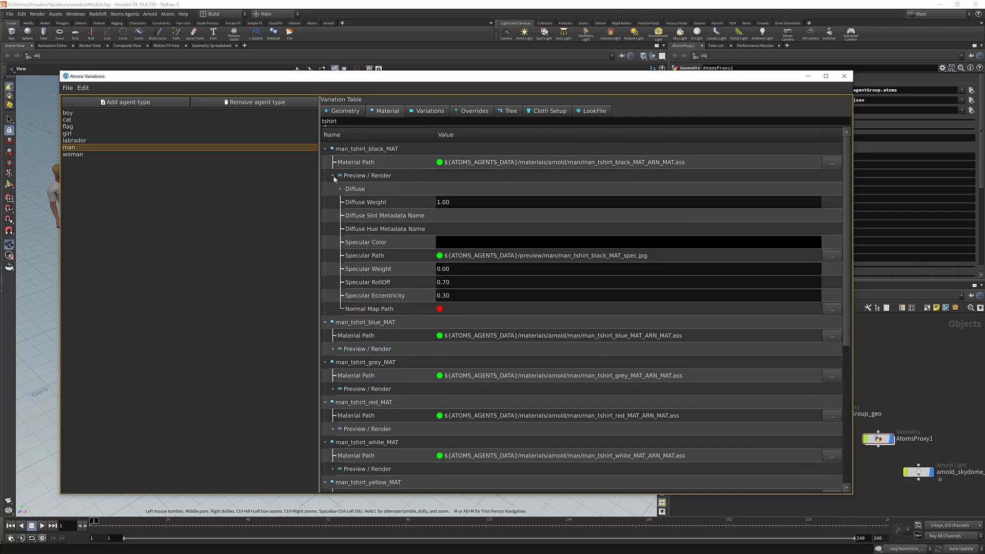
double_click(486, 215)
key(ctrl+c)
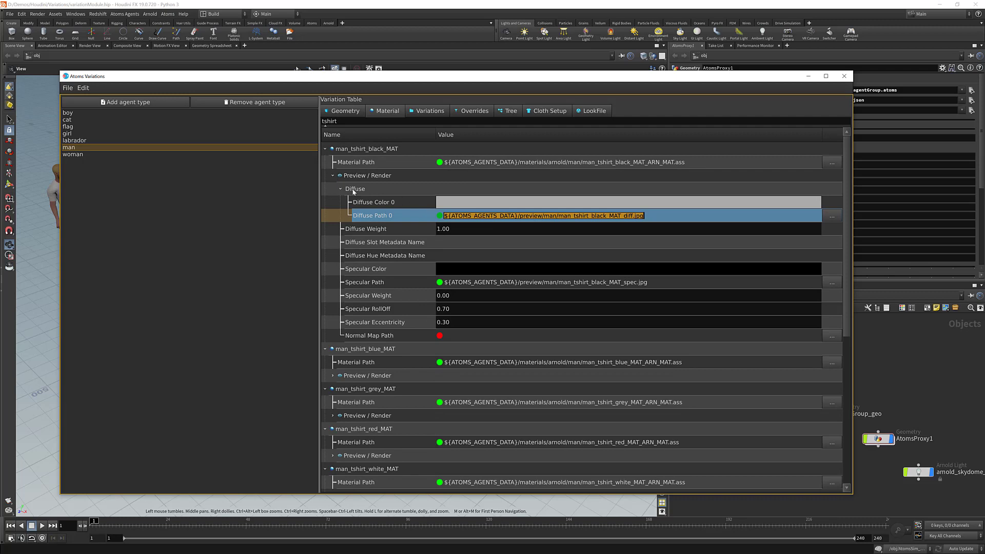
scroll(343, 187, down, 7)
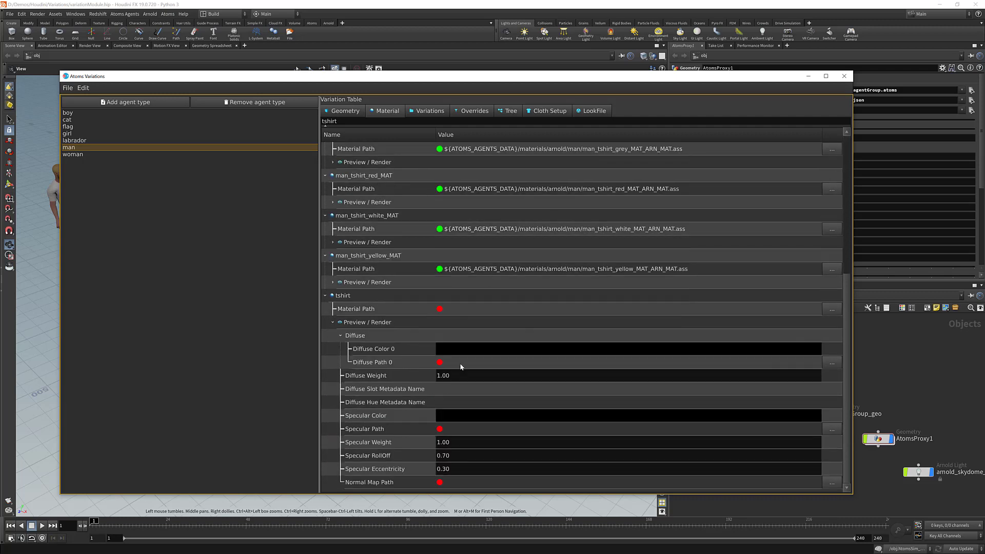
click(460, 367)
key(ctrl+v)
key(Return)
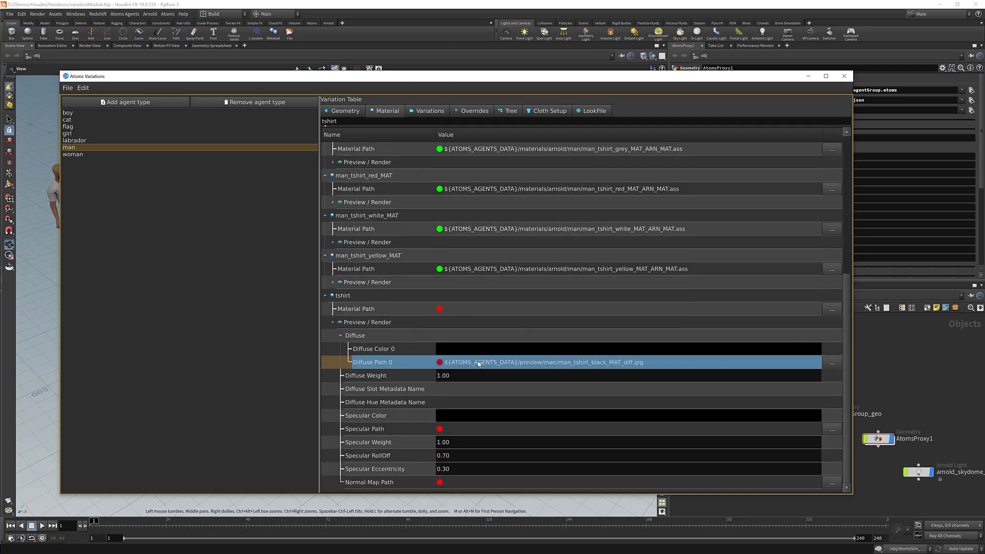
Add a second preview diffuse to tshirt and fill its Diffuse Path 1 with the man_tshirt_white_MAT diffuse path.
right_click(393, 335)
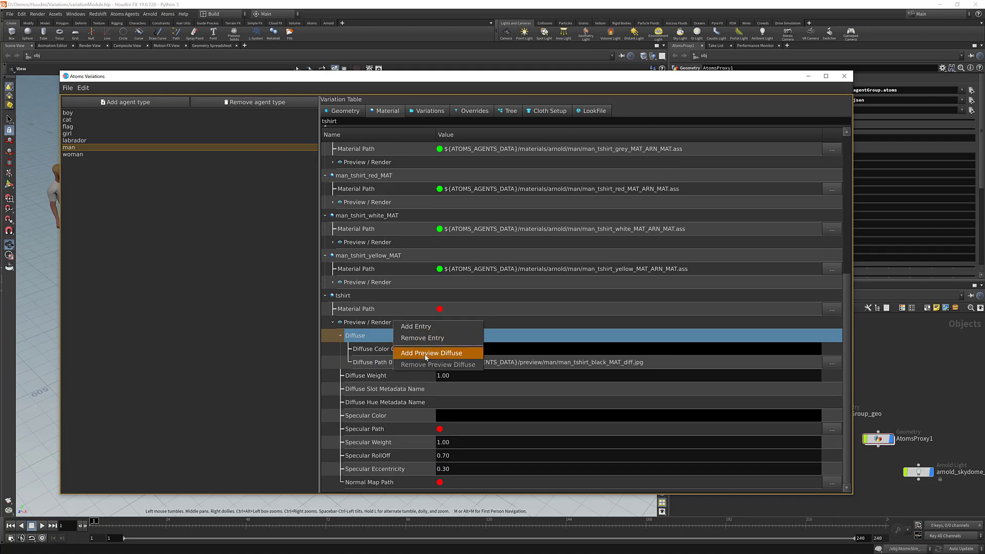
click(425, 354)
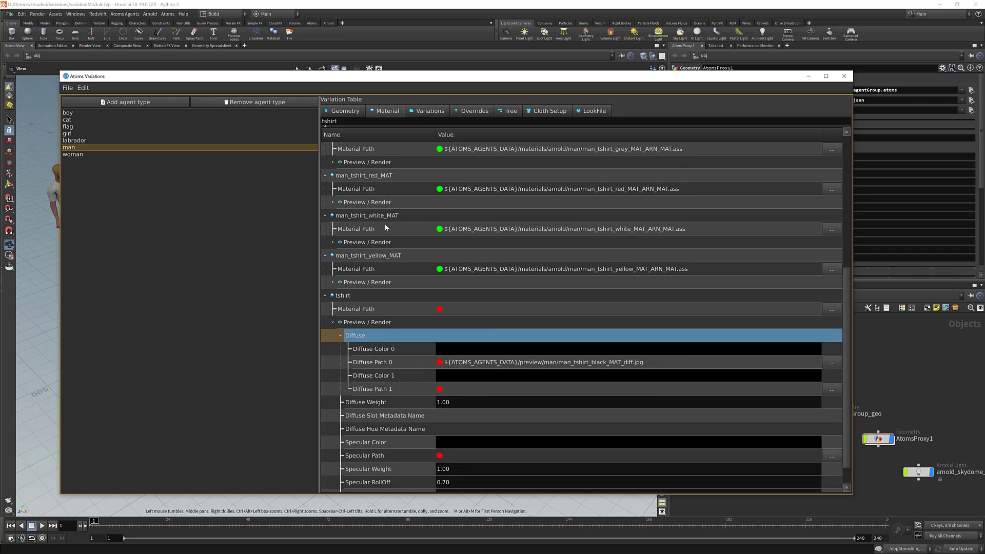
click(332, 242)
click(340, 255)
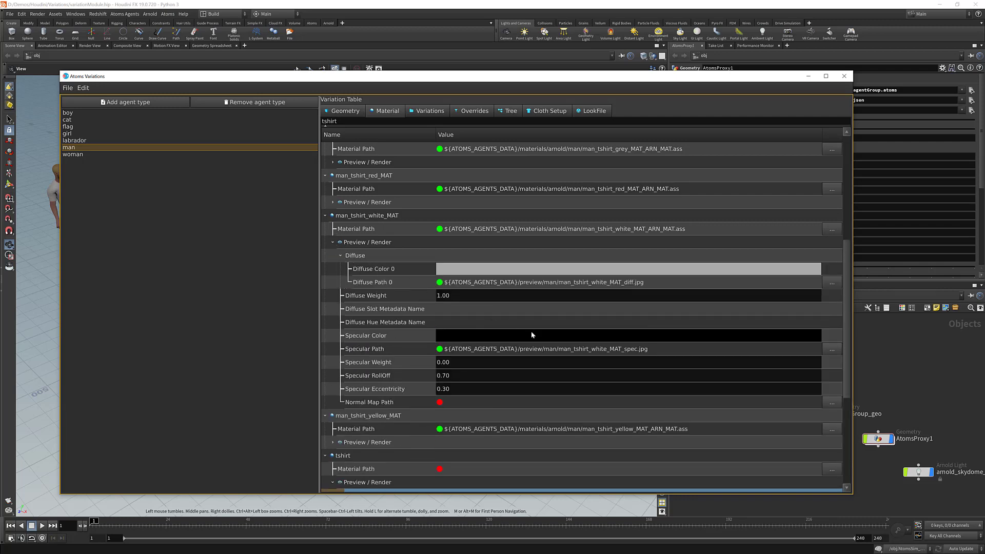
double_click(539, 284)
scroll(414, 308, down, 3)
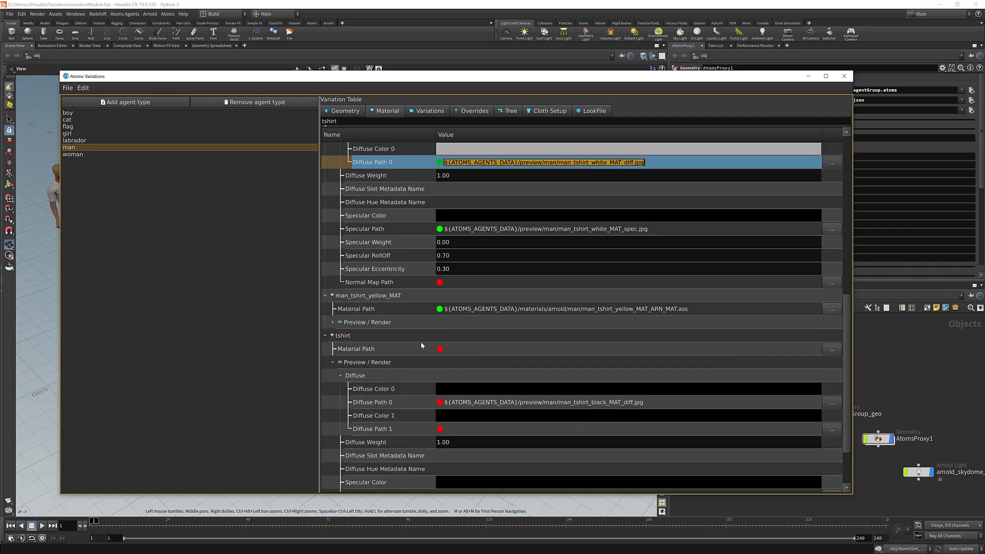
click(457, 429)
double_click(469, 430)
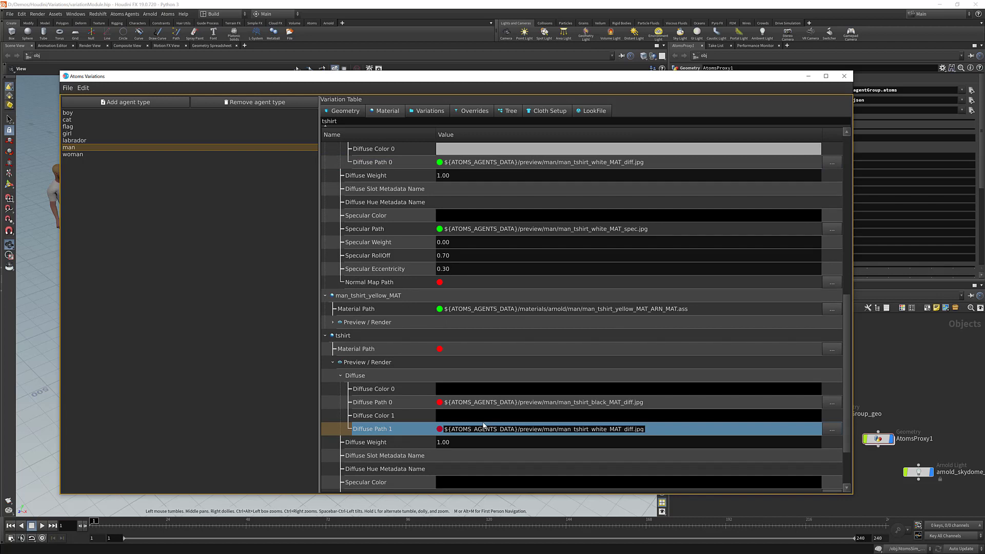
key(Return)
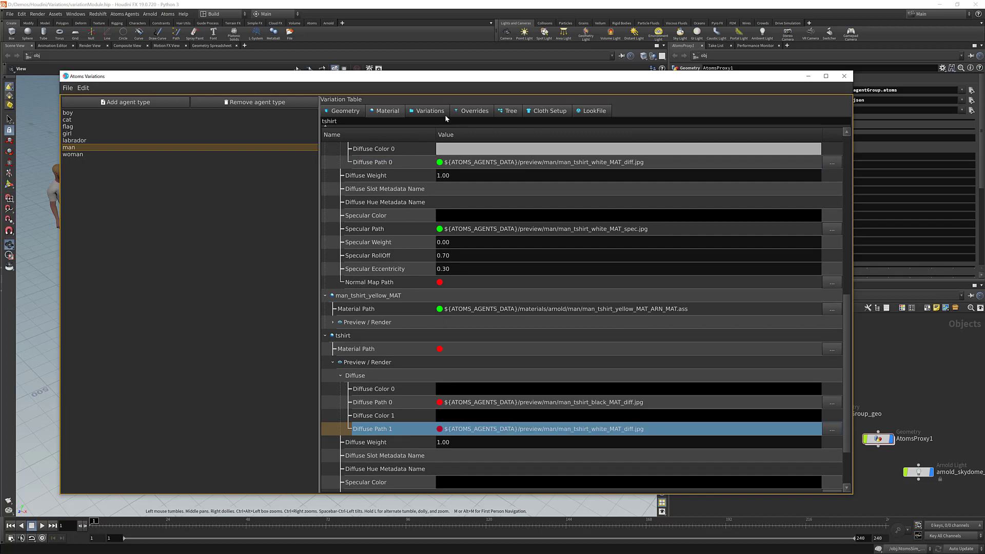
In the Tree view, assign the tshirt material as a material override on casualSummer's tshirt_GEO.
click(507, 111)
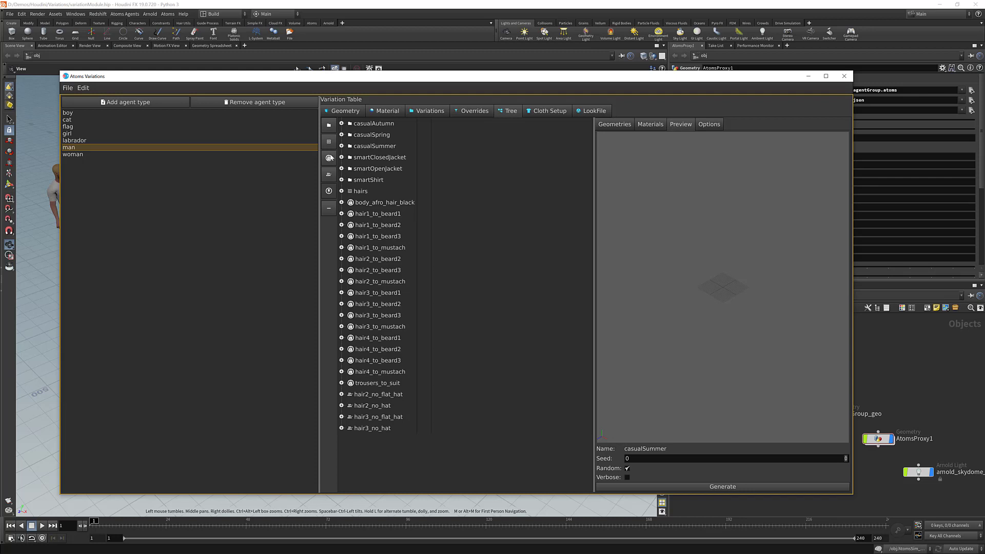
drag(206, 76, 345, 66)
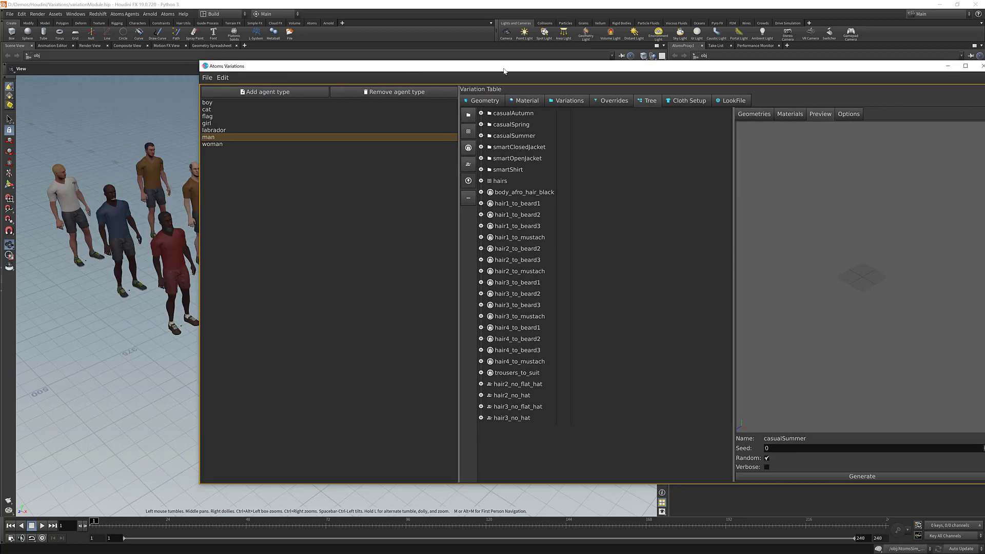
drag(508, 67, 460, 58)
click(433, 126)
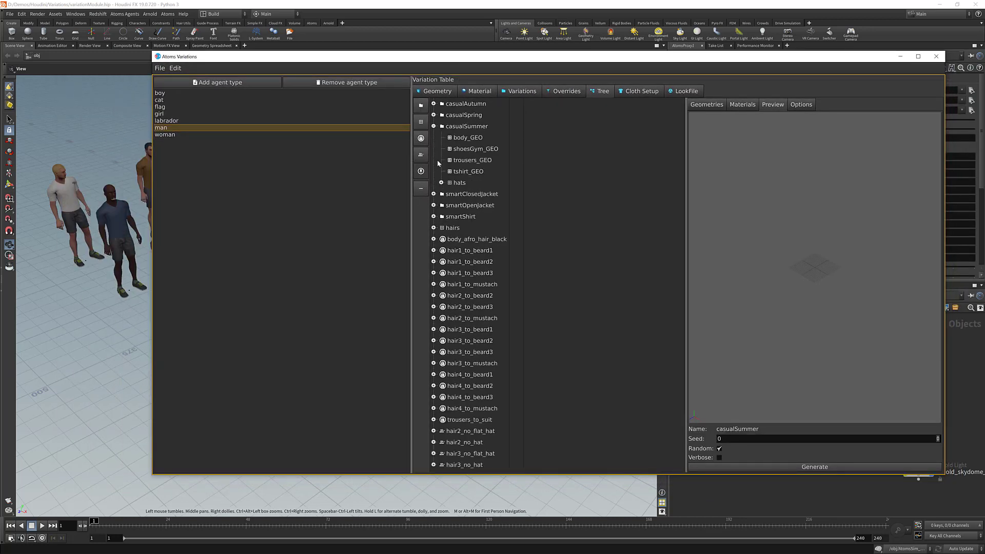
click(468, 173)
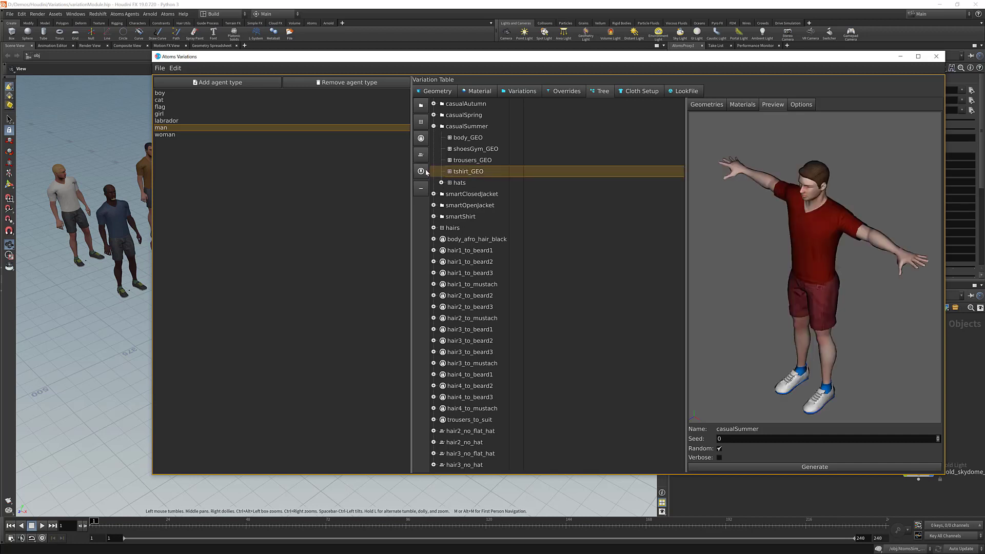
click(441, 172)
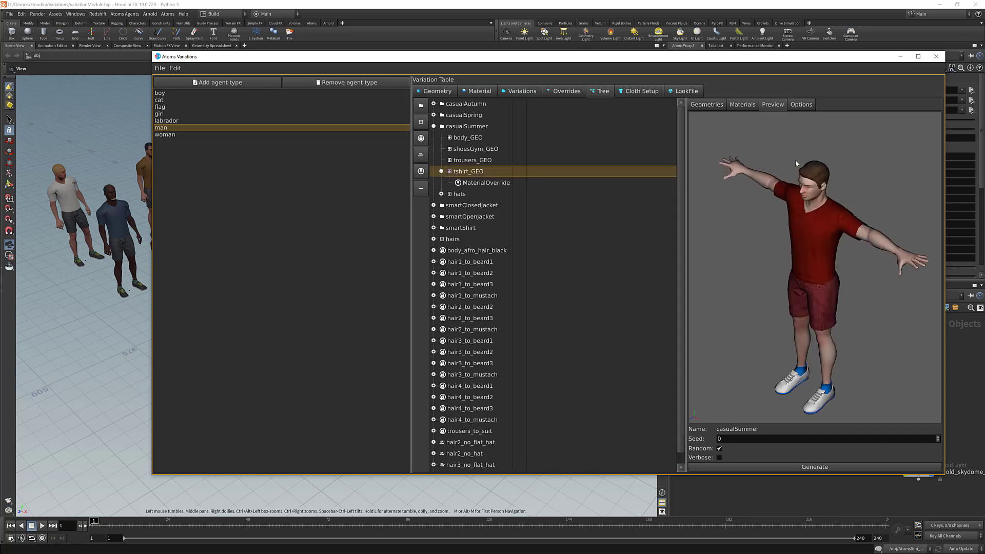
click(742, 106)
scroll(765, 304, down, 10)
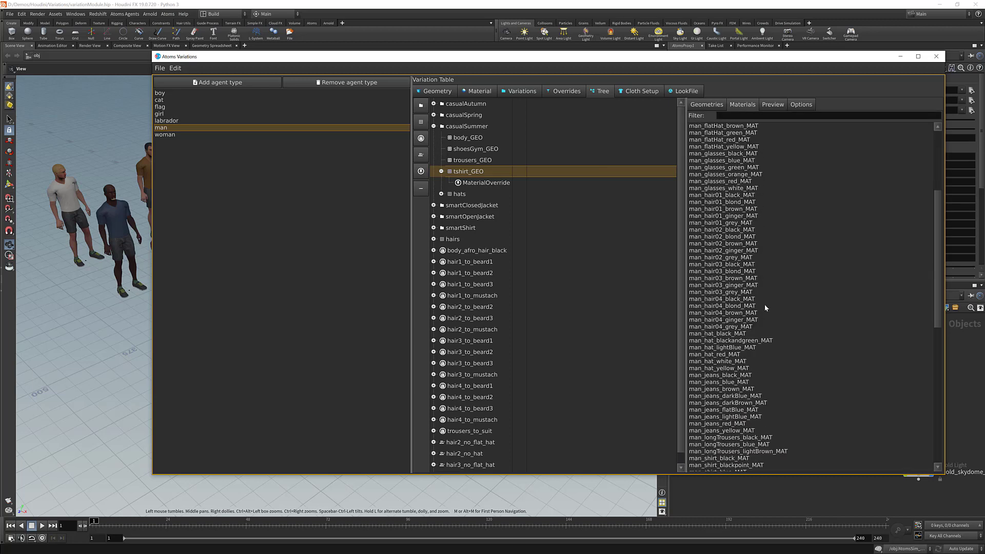
drag(702, 462, 483, 189)
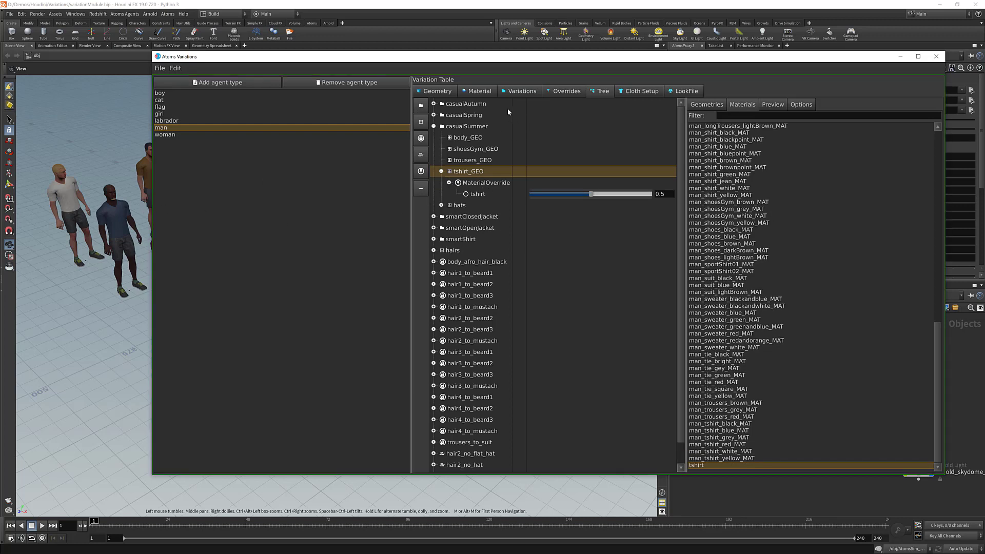
Save the variations to disk and close the Atoms Variations window.
click(160, 68)
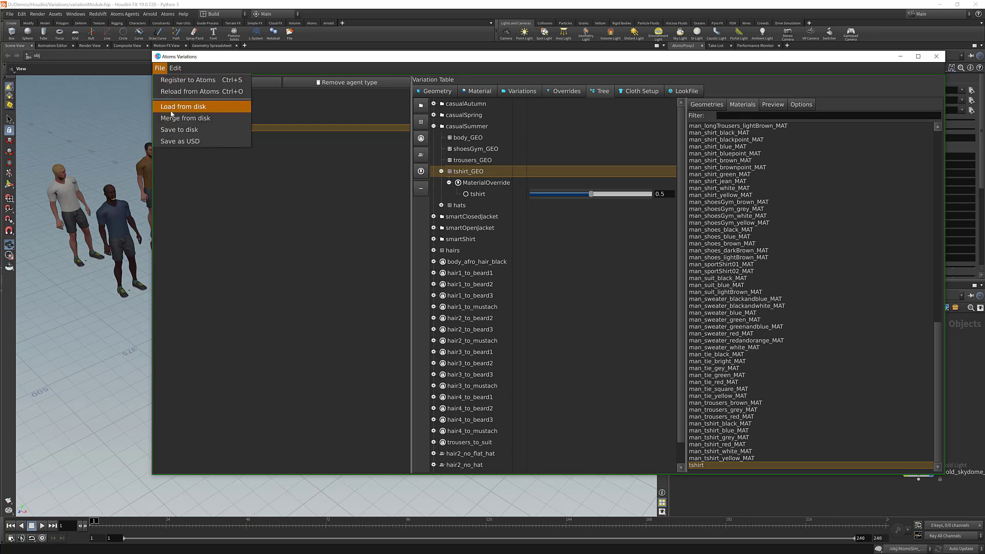
click(176, 130)
double_click(164, 95)
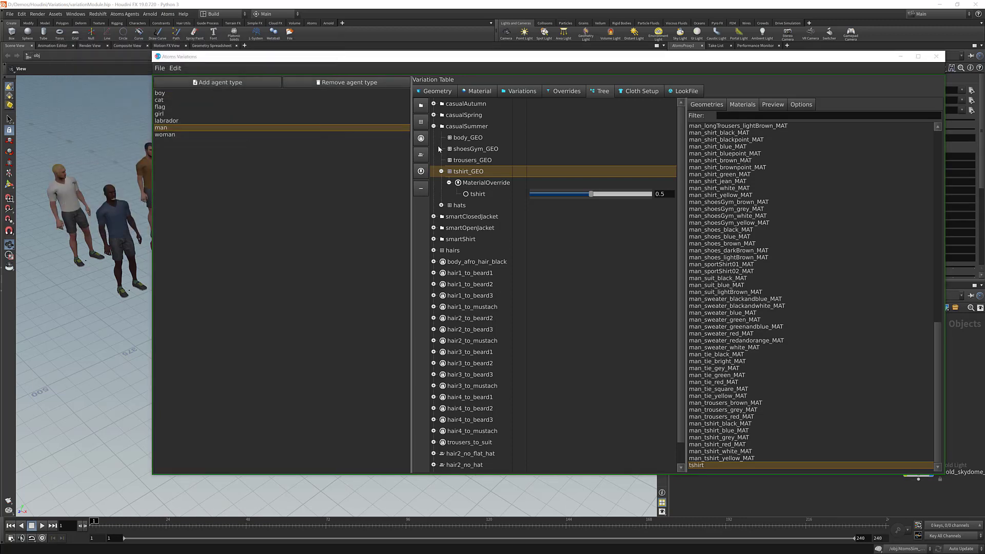
drag(682, 56, 592, 60)
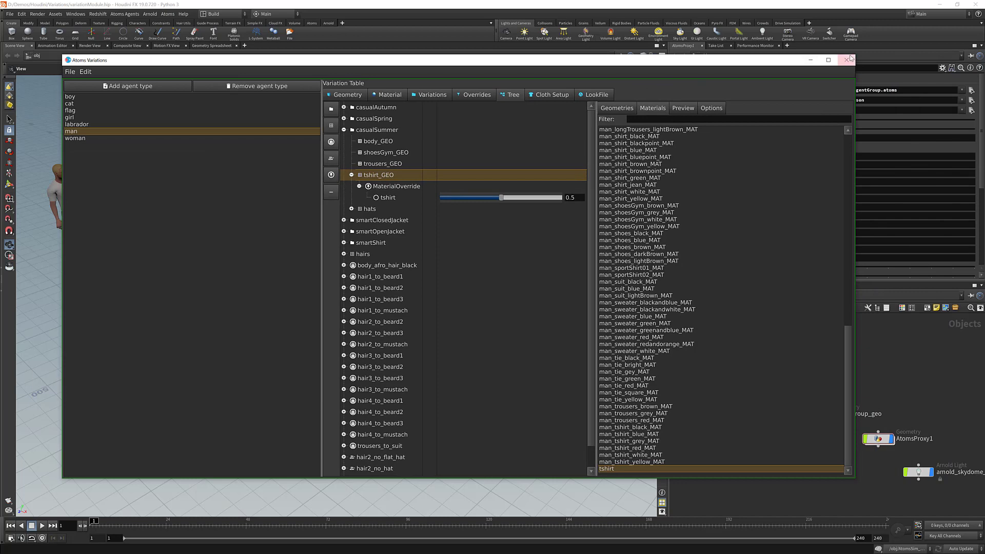
click(847, 59)
Clear and re-enter the AtomsProxy1 Variations Path to reload arnoldVariations.json.
click(851, 100)
key(ctrl+c)
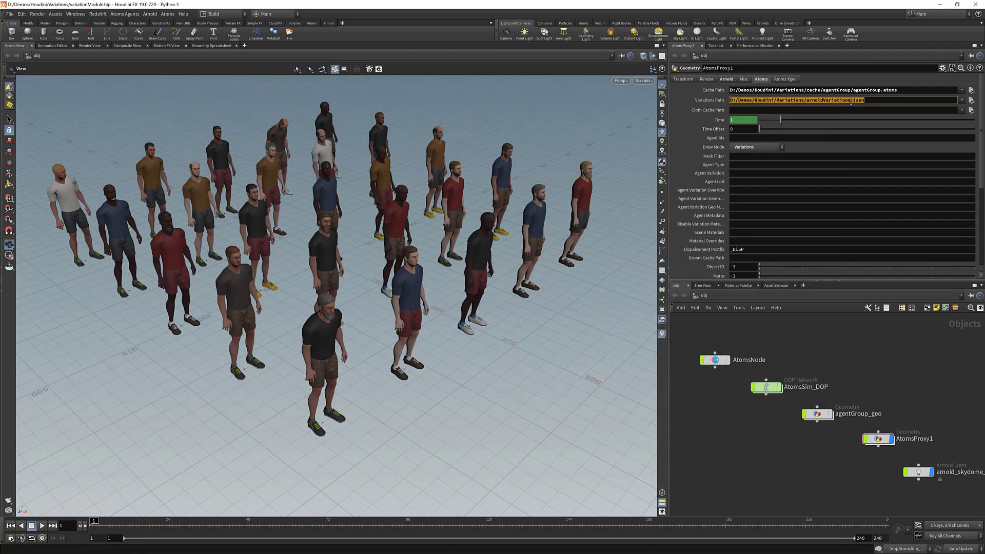
key(BackSpace)
key(Return)
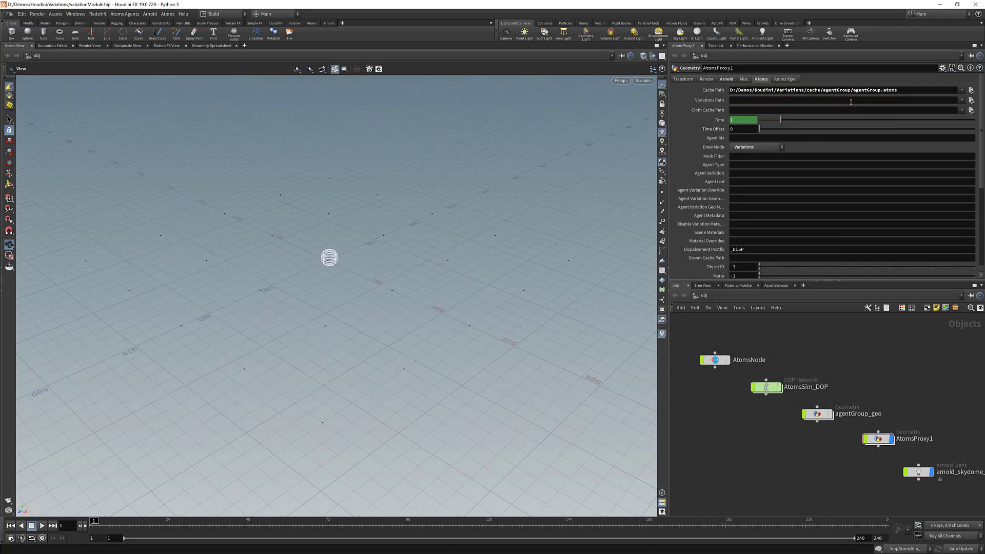
key(ctrl+v)
key(Return)
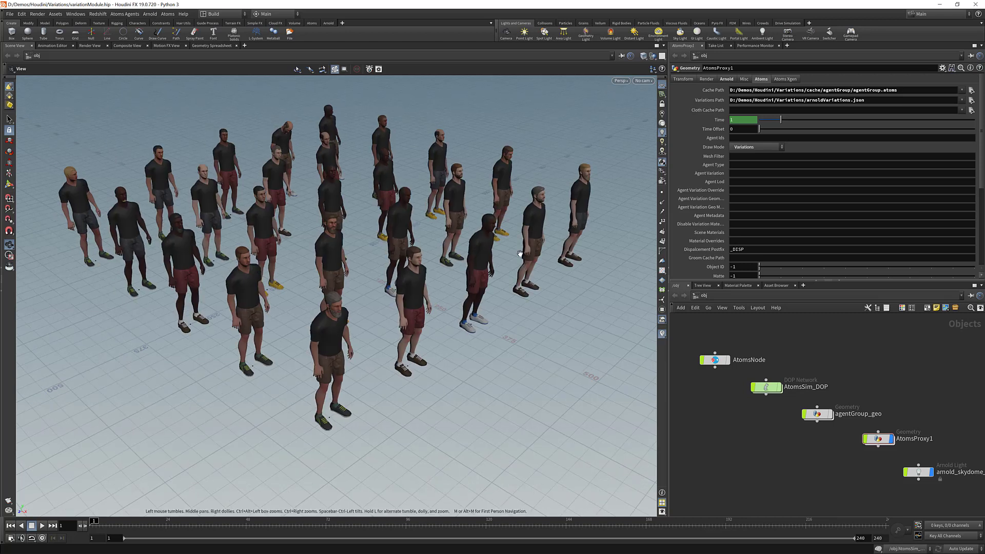
Start an Arnold render of the crowd in the Render View.
middle_drag(522, 233, 506, 242)
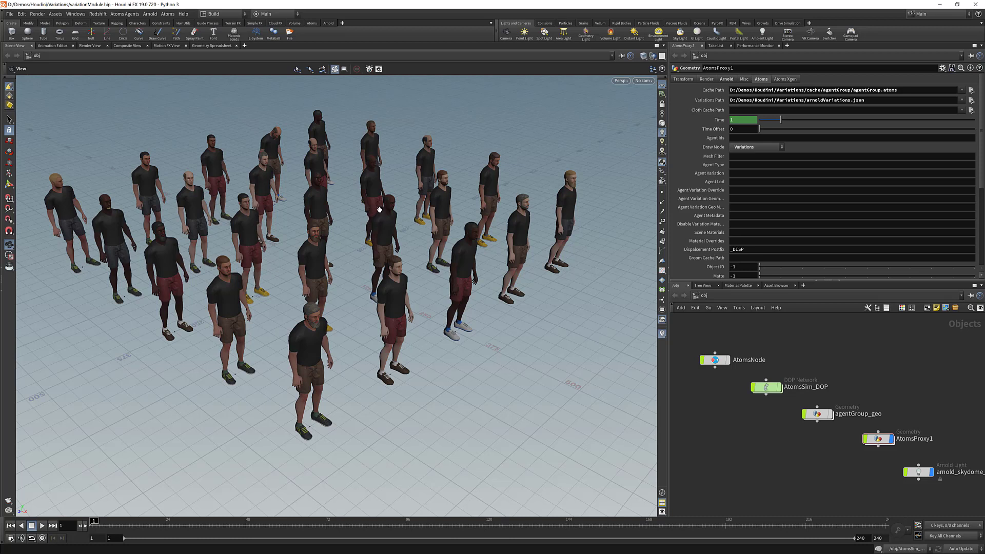
click(83, 46)
click(22, 57)
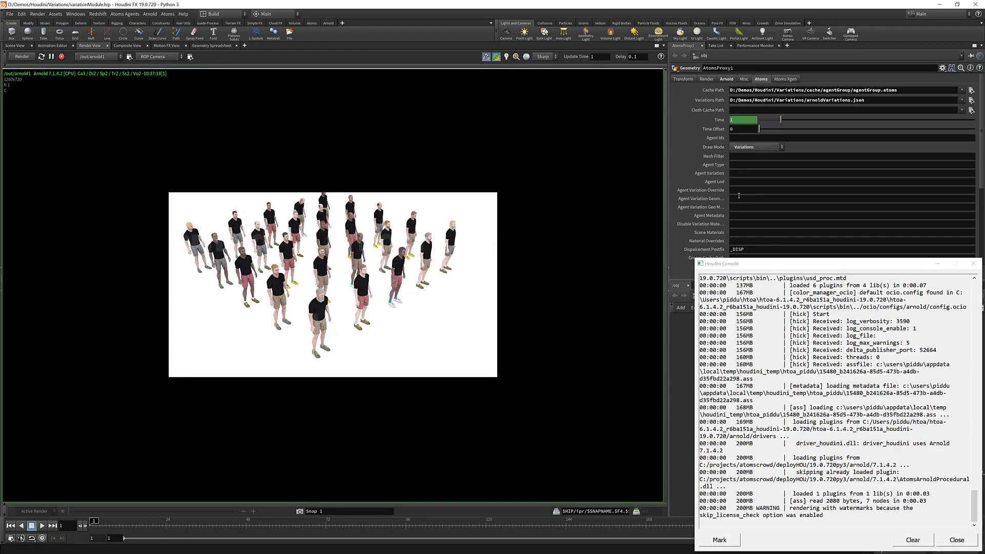
click(735, 216)
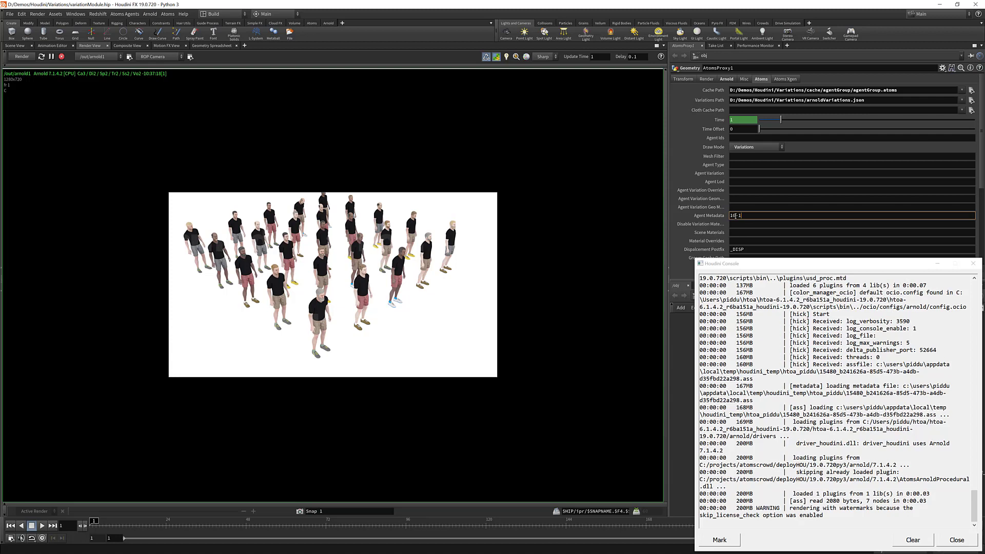
text(10-13@diffuseSlot)
Open the Atoms Variations window and clear the AtomsProxy1 Agent Metadata field.
click(168, 13)
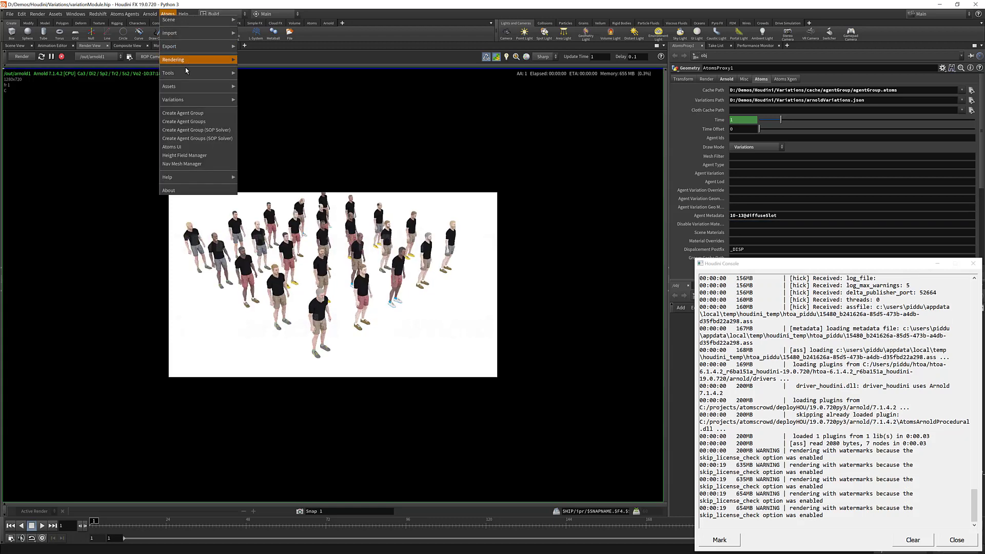
mouse_move(226, 100)
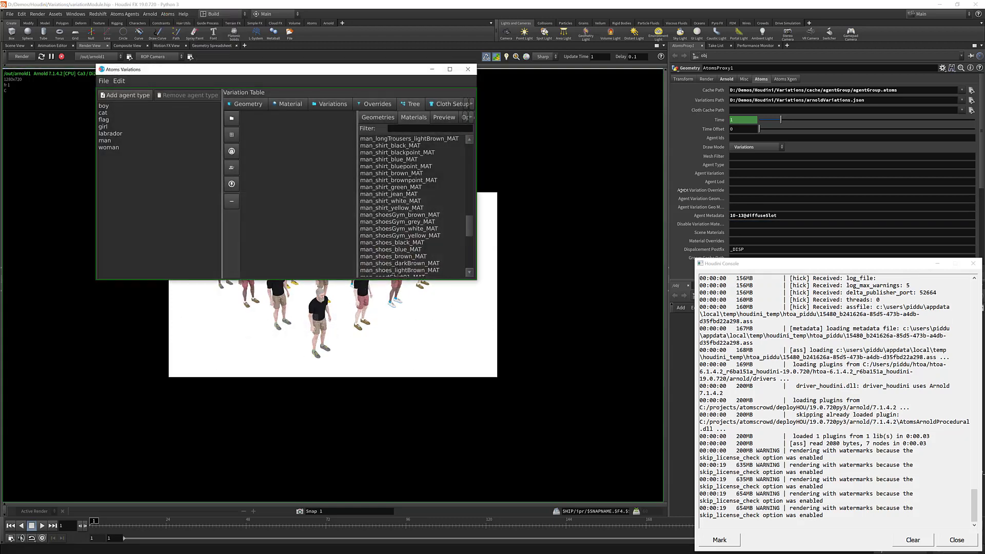
double_click(758, 216)
key(BackSpace)
key(Return)
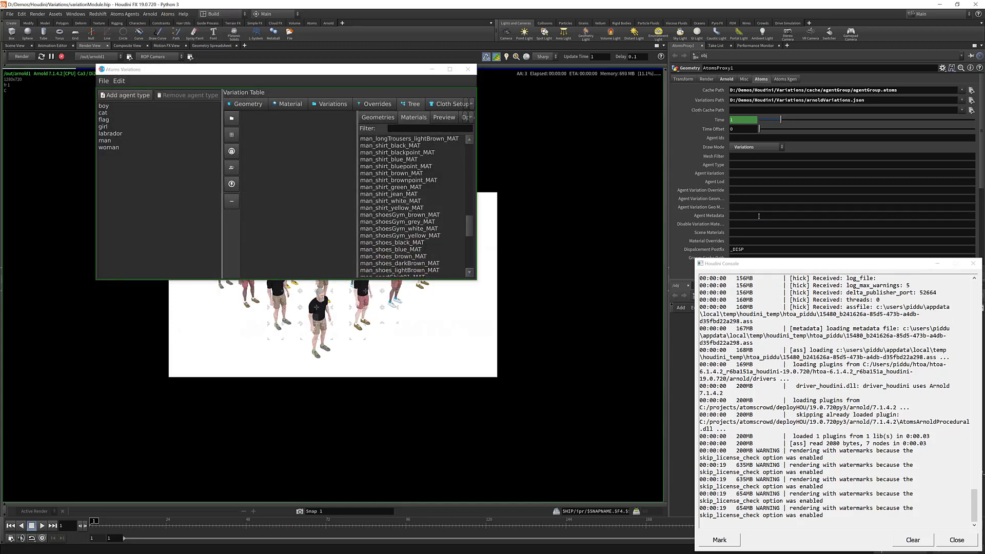
Enlarge the Variations window, filter the man agent's materials by tshirt and expand the tshirt preview settings.
click(286, 104)
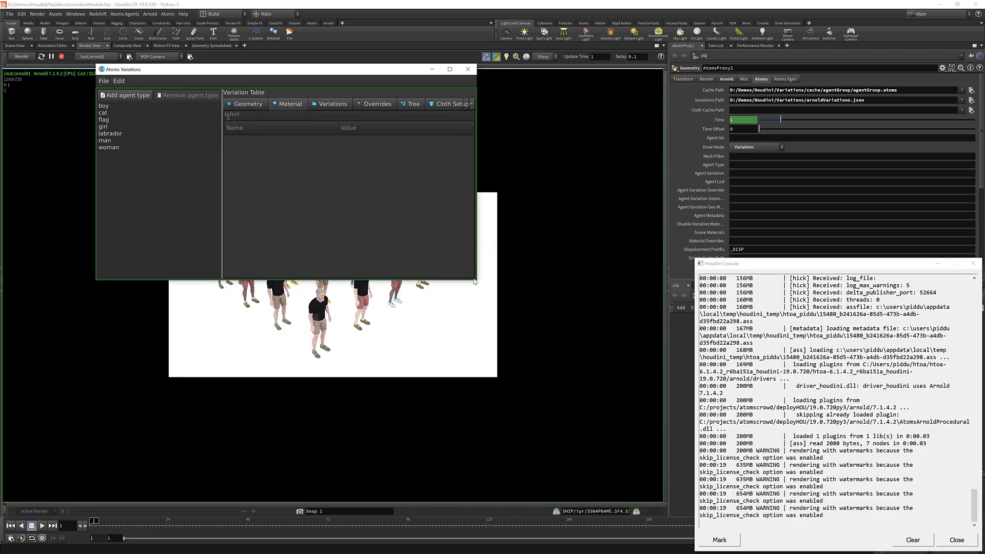
drag(476, 279, 623, 448)
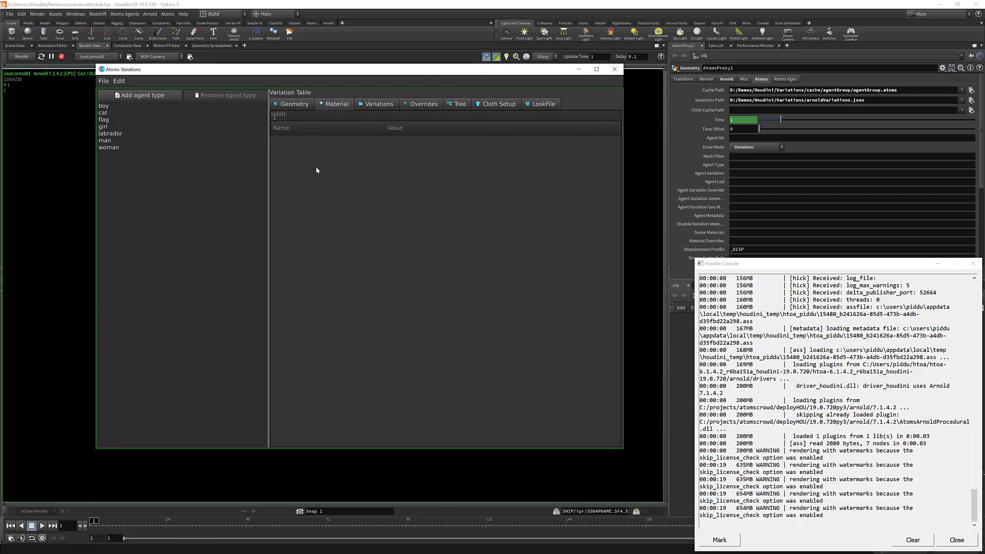
click(105, 140)
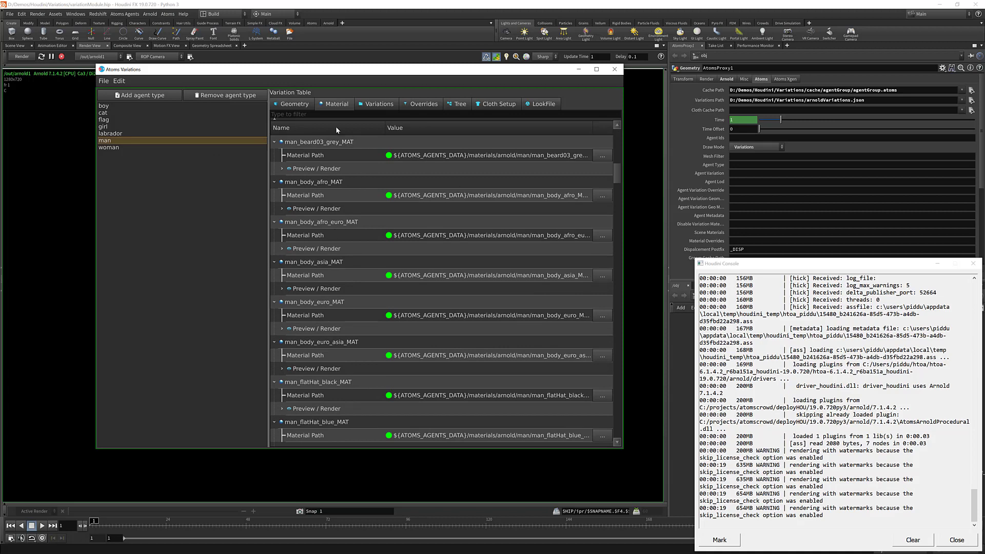
click(336, 115)
text(tshirt)
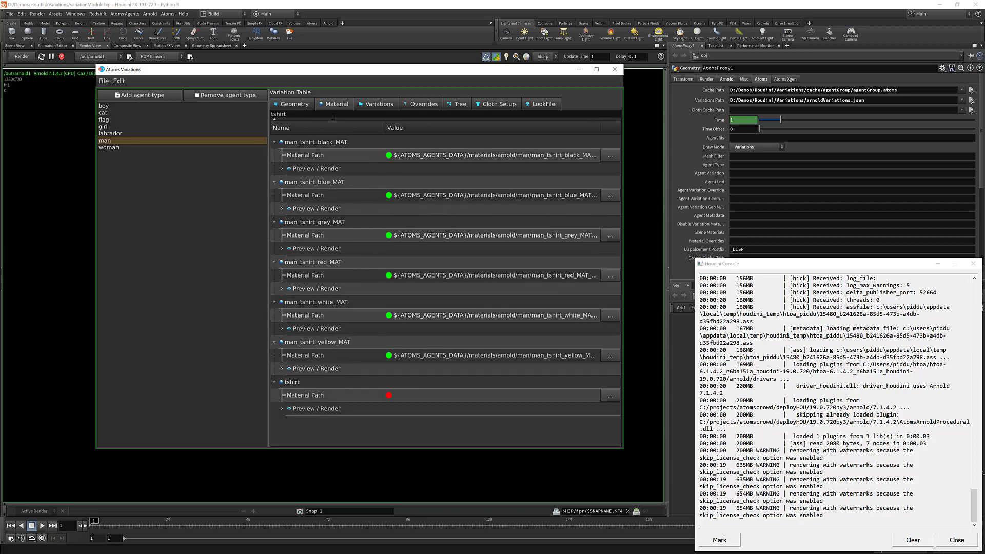
click(282, 408)
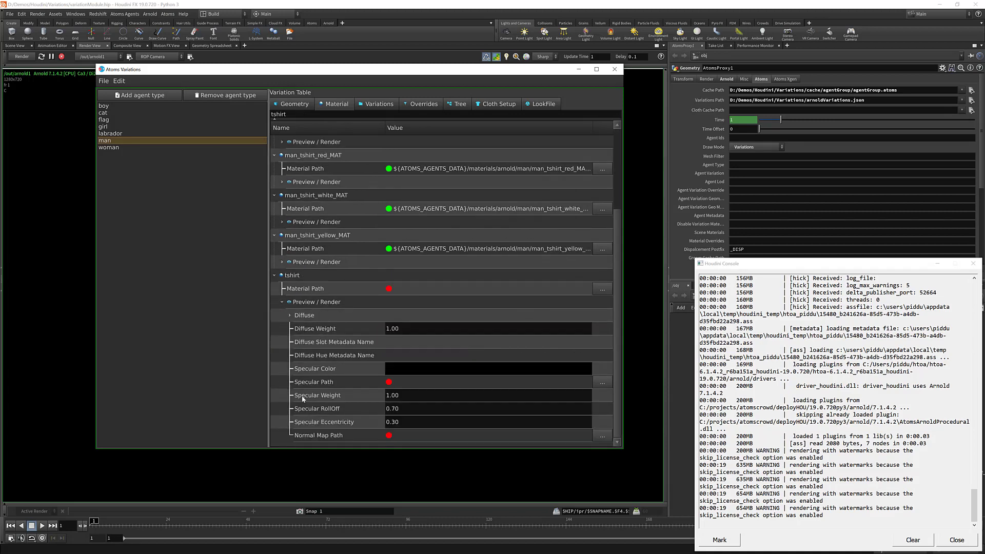
Set tshirt's Diffuse Slot Metadata Name to diffuseSlot and Diffuse Hue Metadata Name to diffuseHue.
double_click(391, 346)
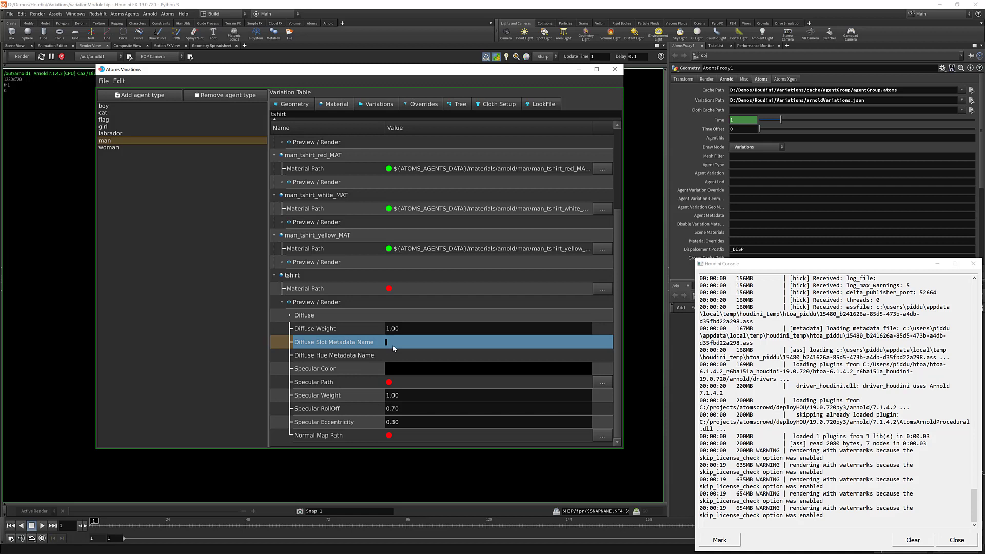
text(diffuseSlot)
double_click(404, 359)
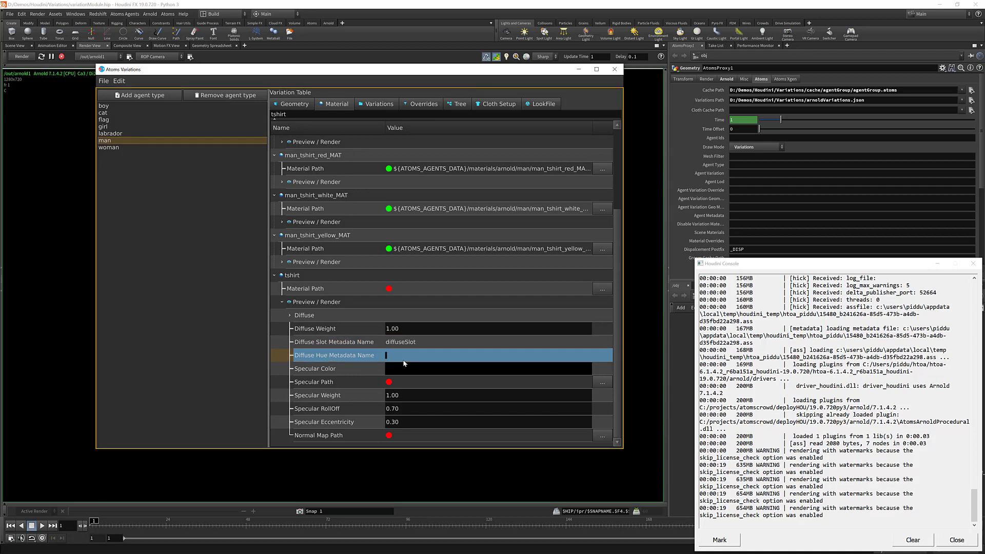
text(diffuseHe)
text(e)
key(Return)
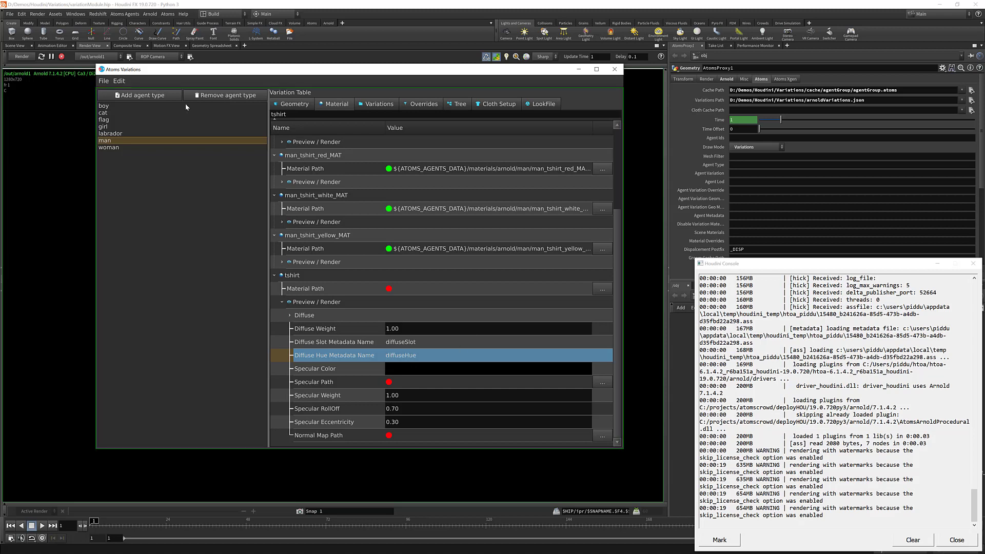
Save the variations to disk.
click(104, 81)
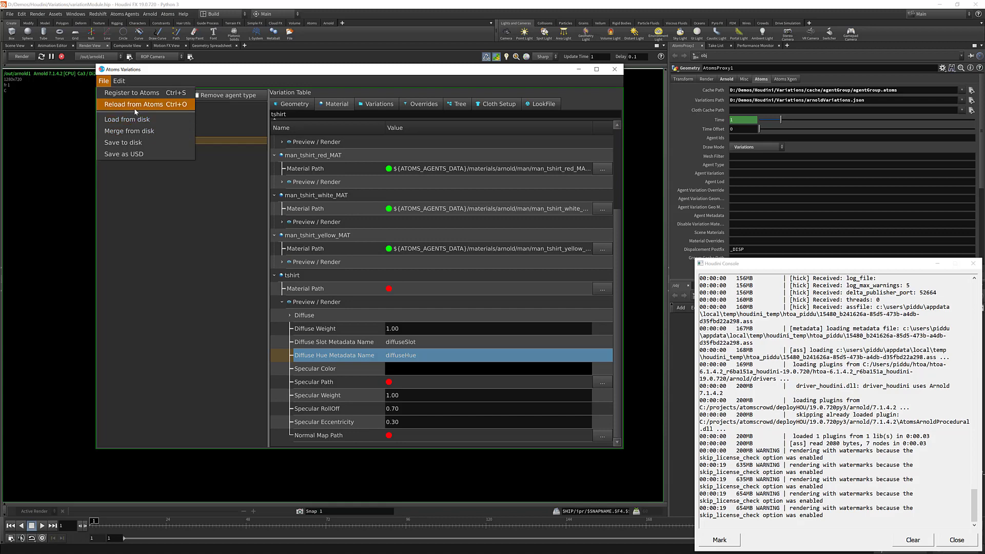
click(135, 142)
double_click(174, 96)
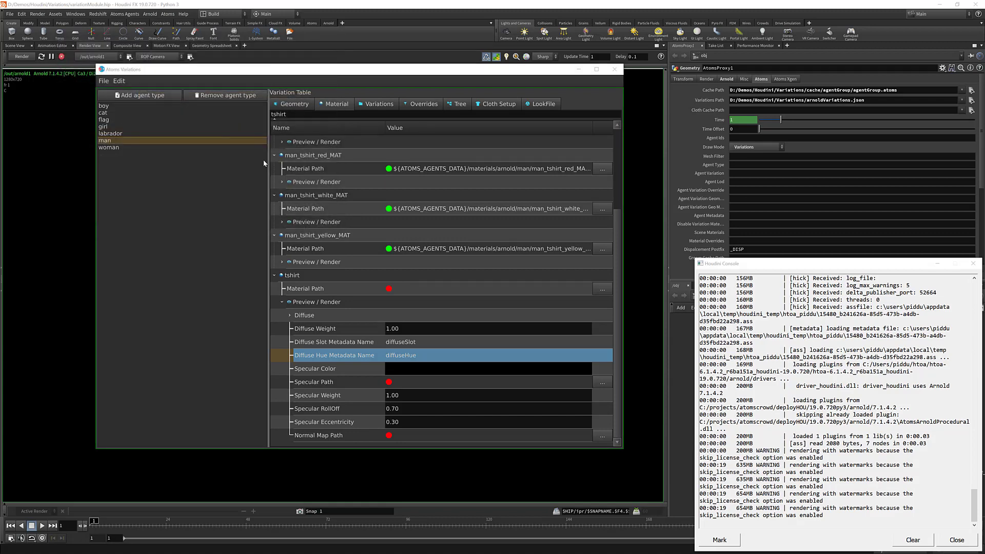
Re-paste the AtomsProxy1 Variations Path to reload the variations and close the Atoms Variations window.
triple_click(817, 102)
key(ctrl+c)
key(BackSpace)
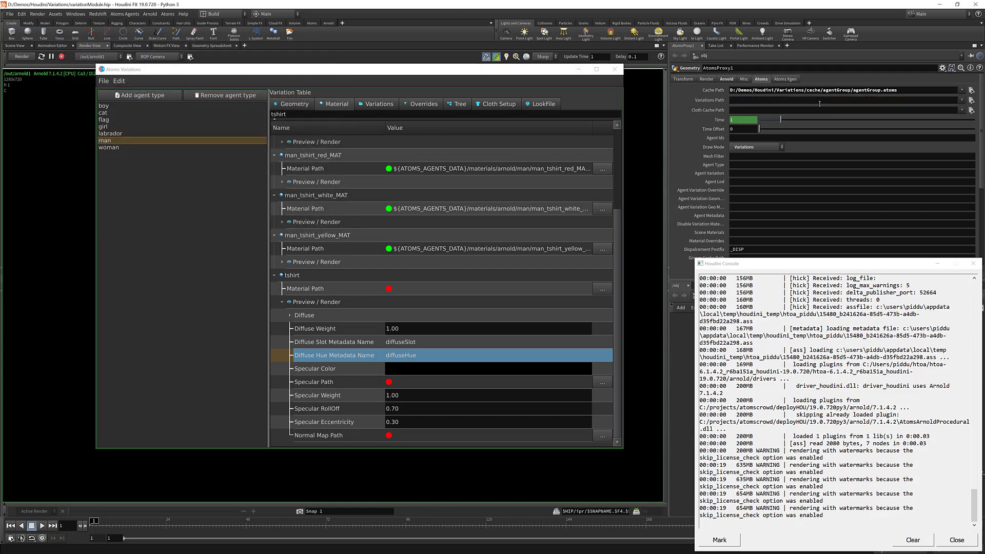
key(ctrl+v)
key(Return)
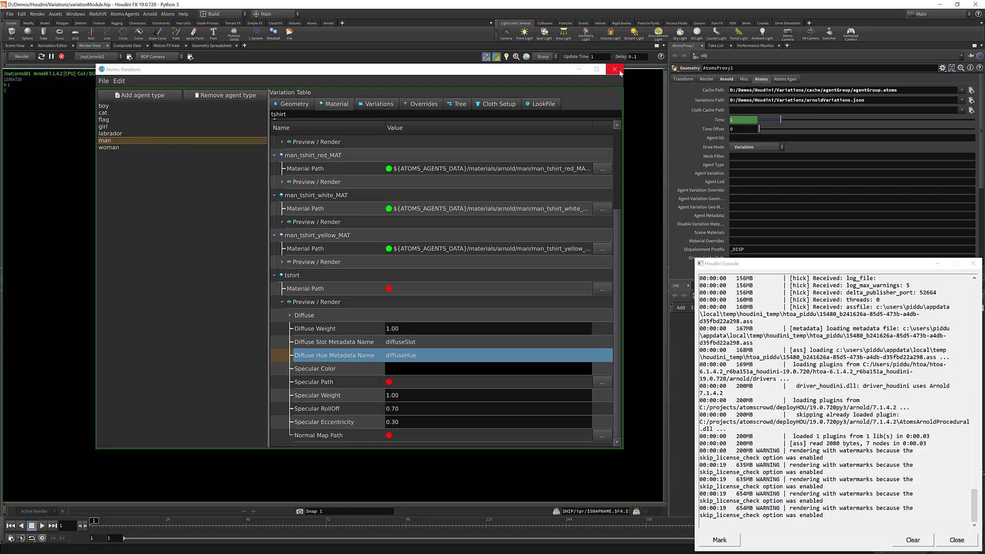
click(619, 72)
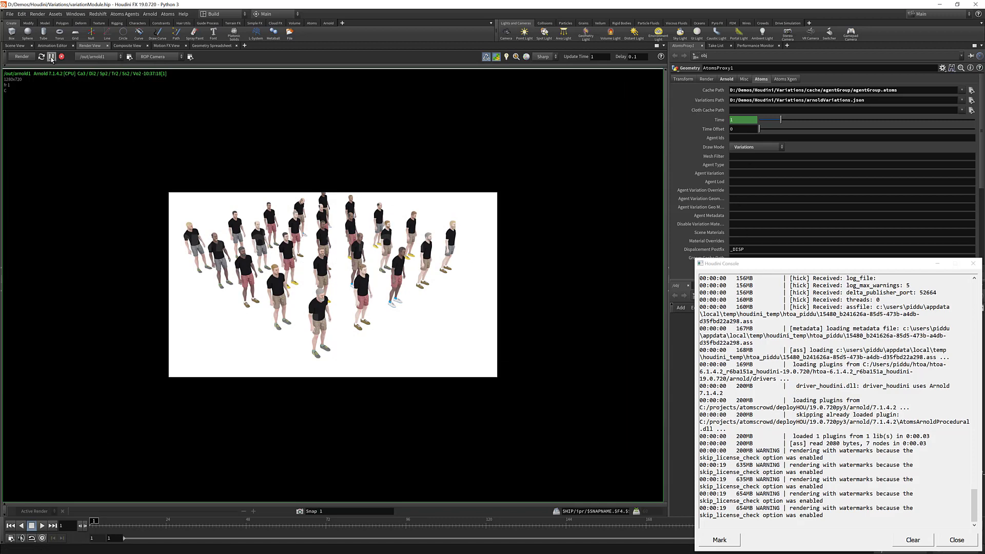
Set AtomsProxy1's Agent Metadata to 10-12@diffuseSlot#1 and re-render the crowd.
click(24, 57)
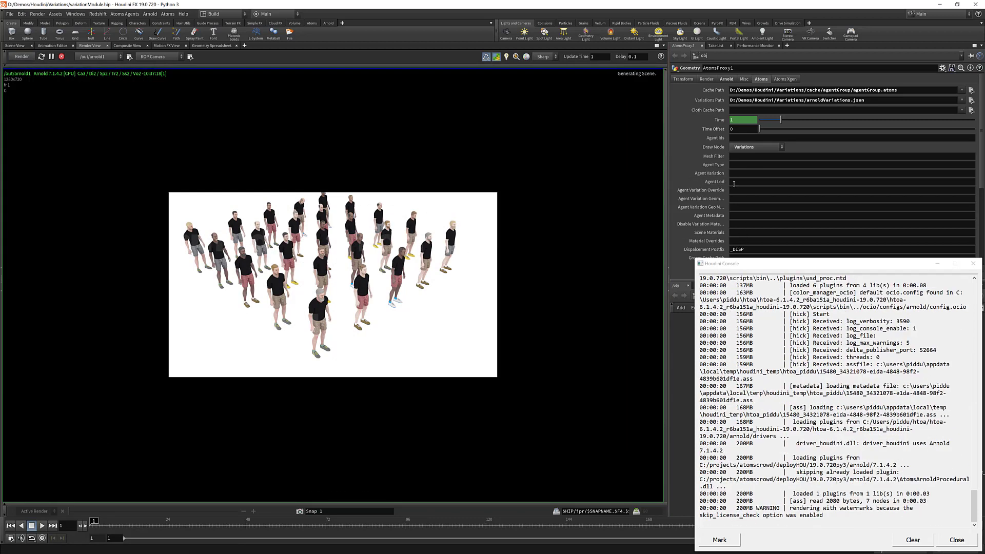
click(744, 216)
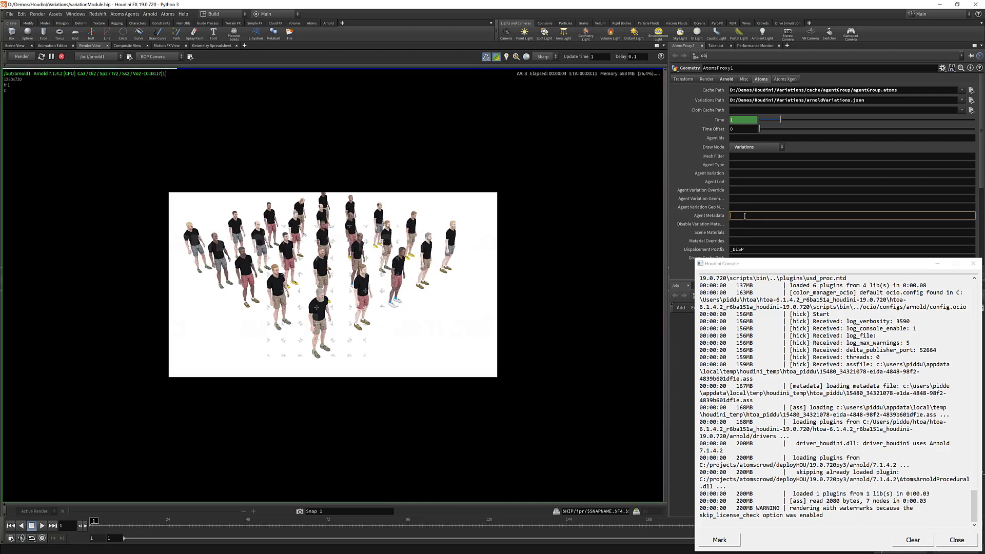
text(10-12)
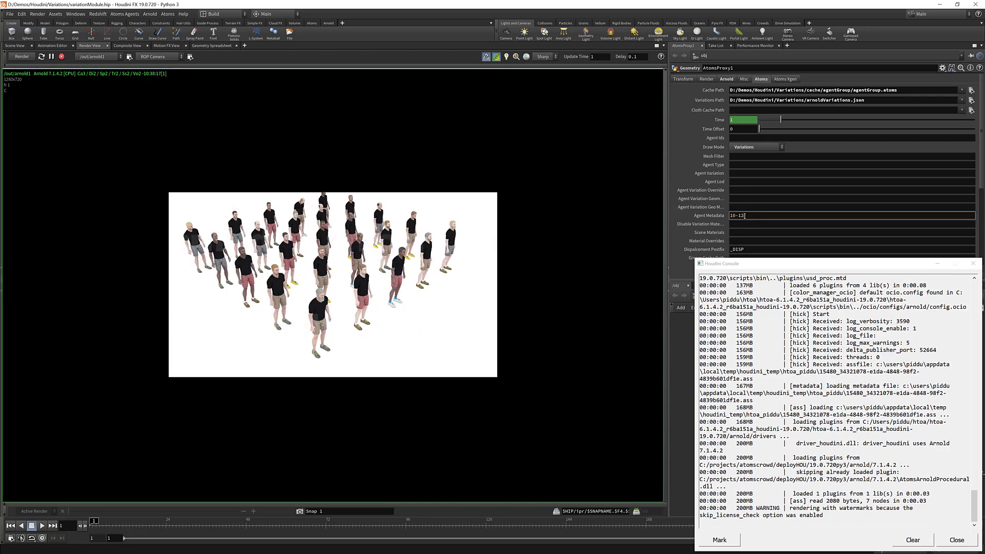
text( diffuseSlot#1)
key(Return)
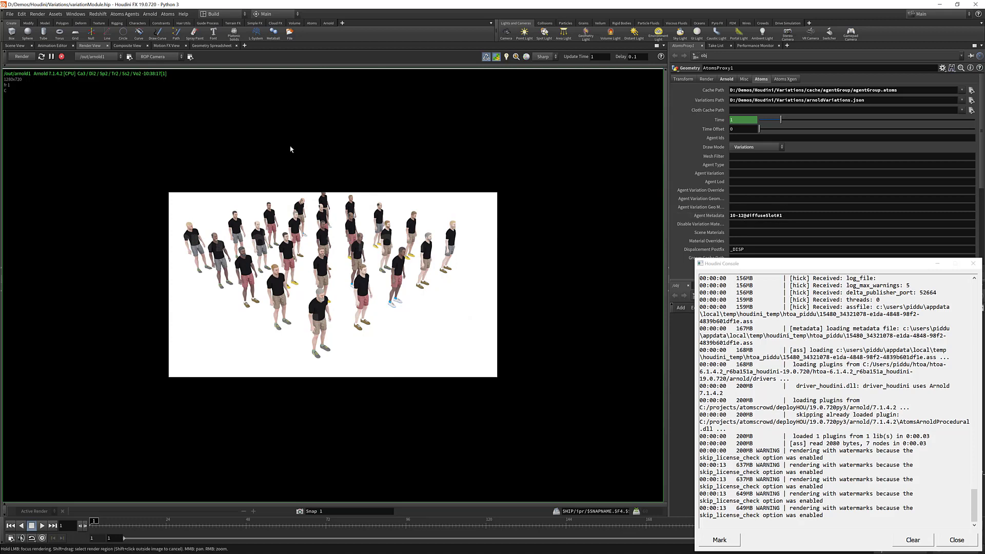
click(31, 58)
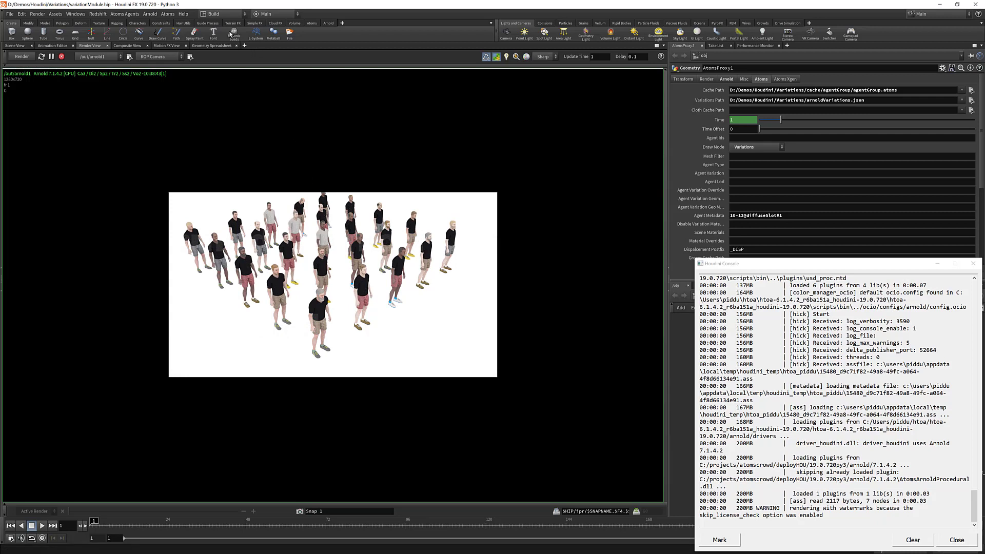
Reopen the Atoms Variations window, filter for tshirt and expand its preview Diffuse settings.
click(167, 14)
mouse_move(194, 101)
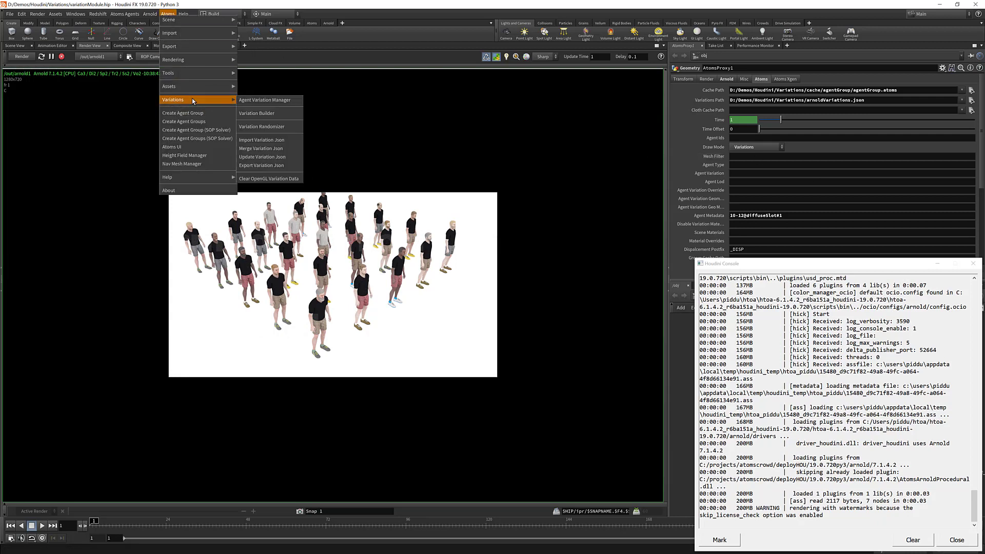
click(266, 102)
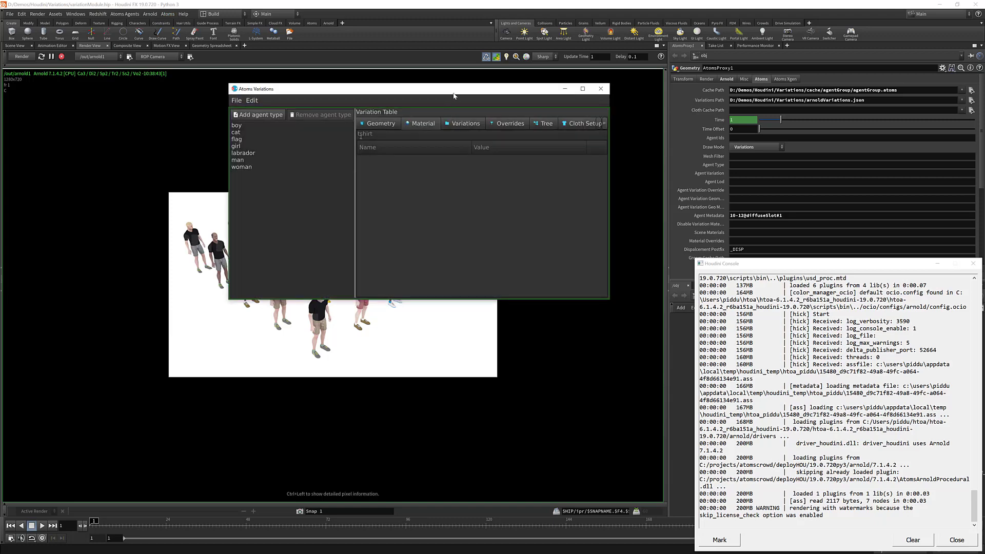
drag(454, 96, 394, 76)
drag(549, 280, 733, 435)
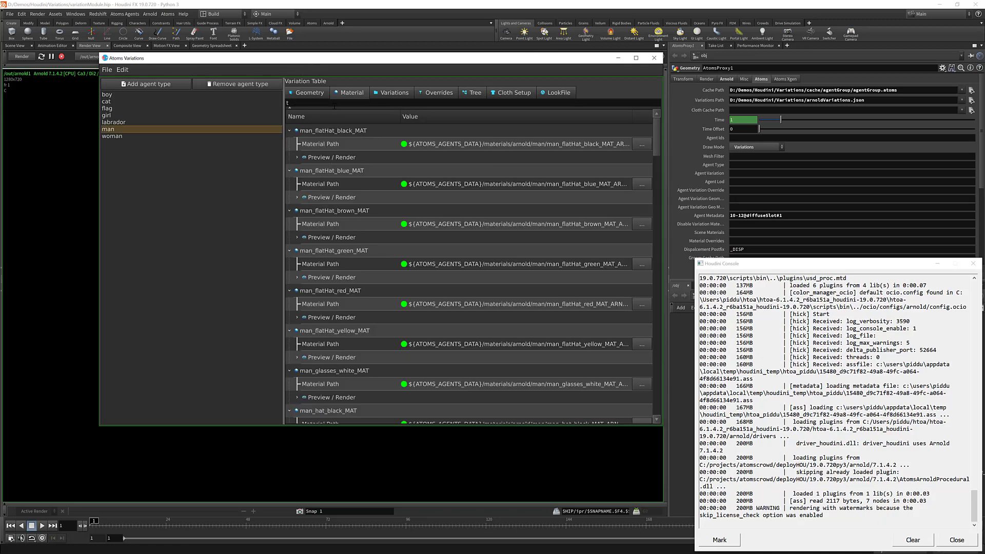
text(tshirt)
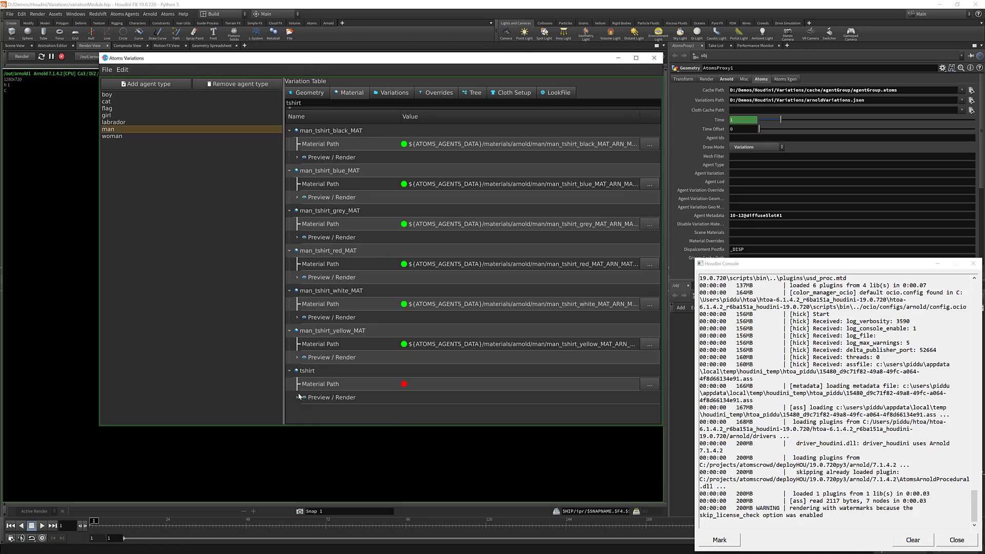
click(297, 396)
scroll(328, 359, down, 3)
click(306, 291)
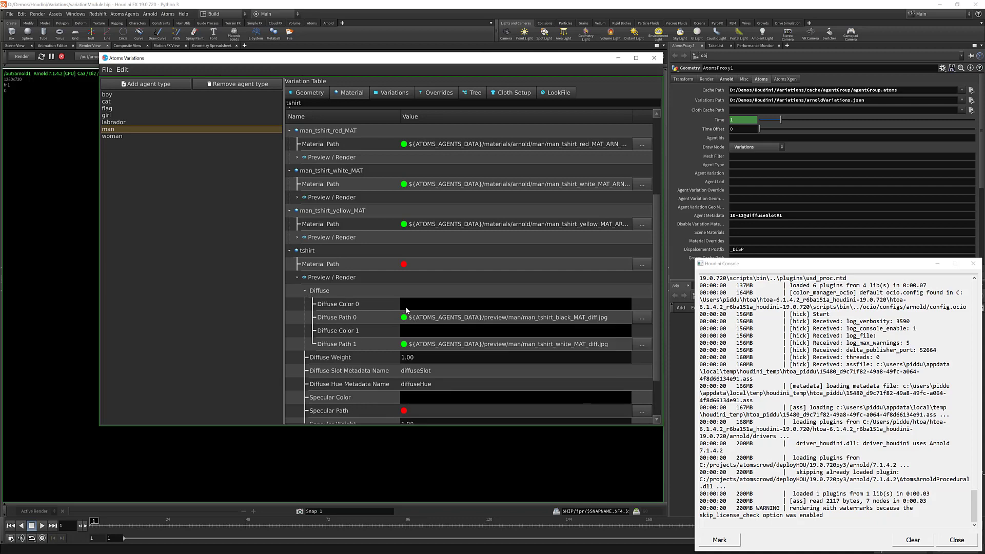
Set the tshirt preview's Diffuse Color 1 to red #d20000.
double_click(454, 317)
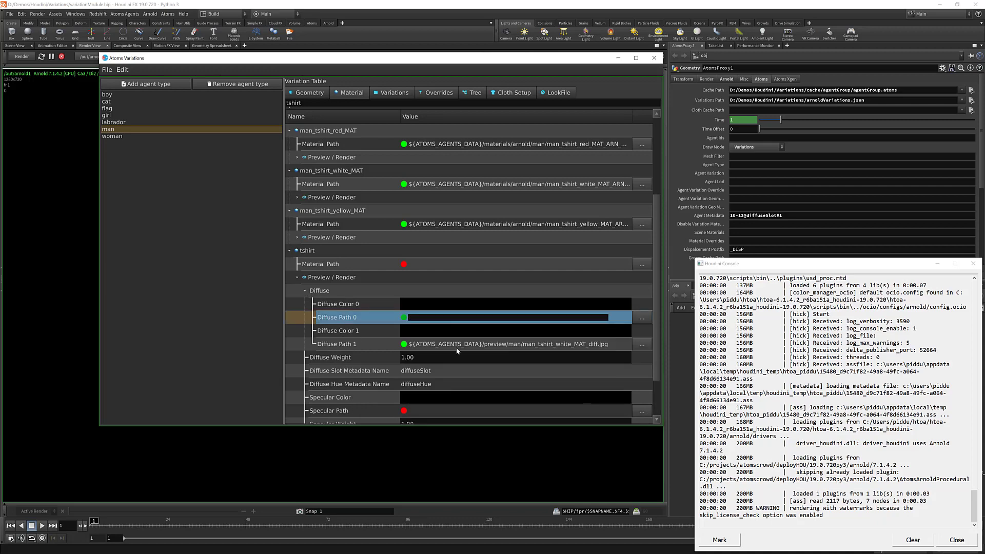
double_click(454, 343)
key(Delete)
click(461, 332)
double_click(460, 330)
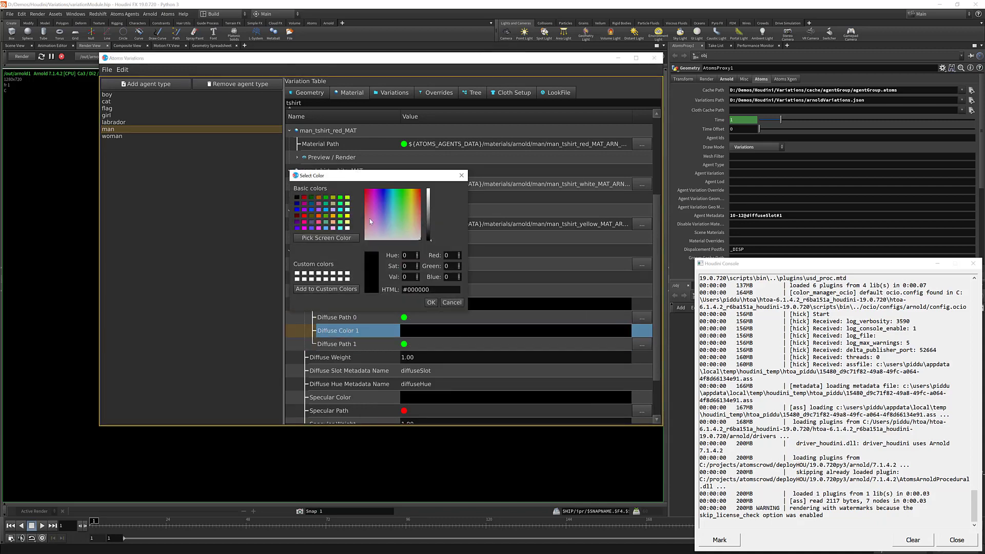
click(419, 190)
click(428, 197)
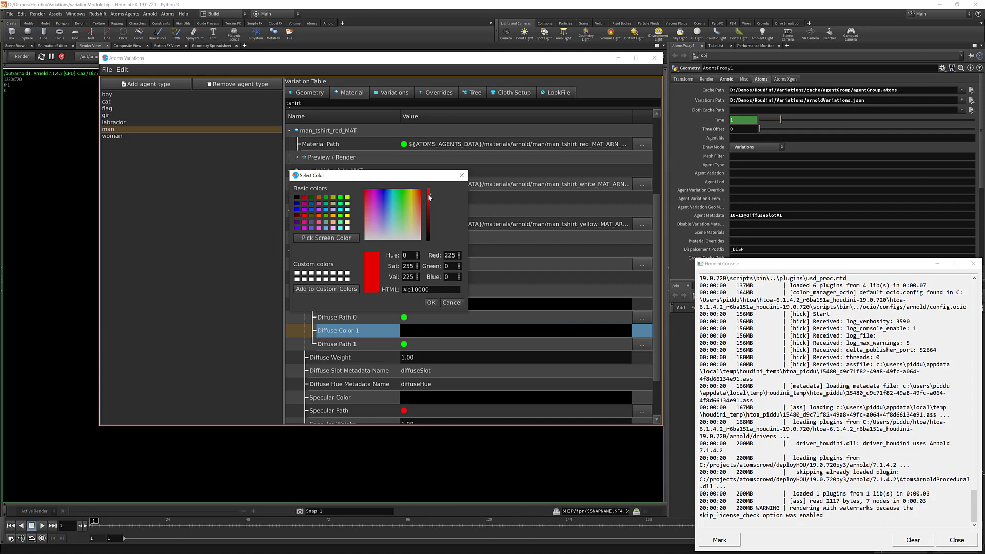
click(431, 302)
Set the tshirt preview's Diffuse Color 0 to green.
double_click(438, 303)
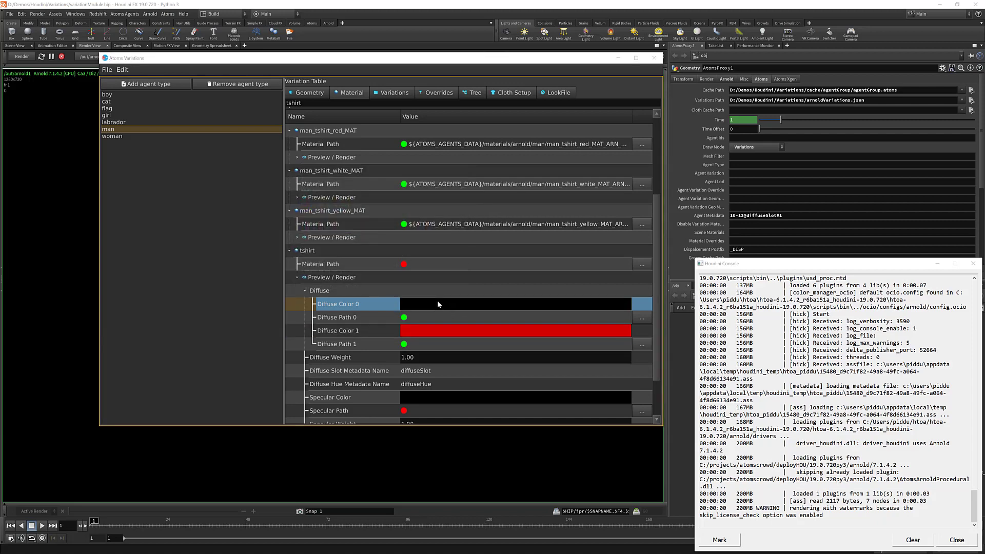
drag(408, 201, 400, 199)
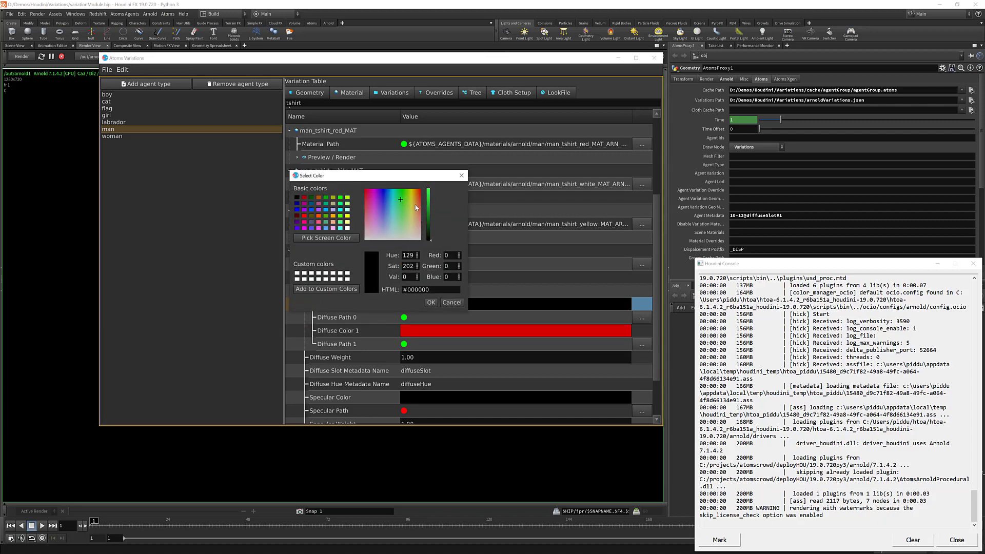
click(429, 198)
click(431, 303)
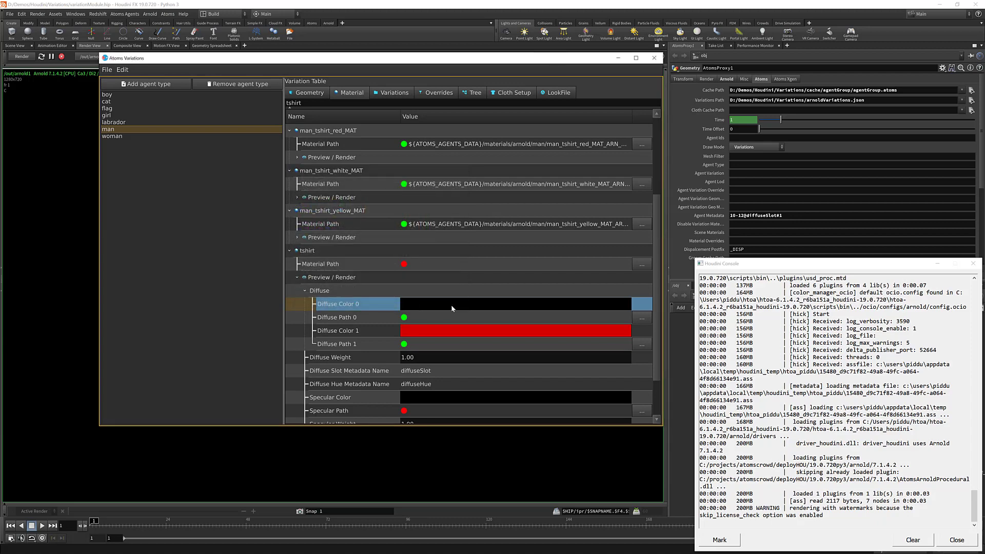
Save the variations to arnoldVariations.json, close the Atoms Variations window and reload the variations on the proxy.
click(110, 71)
click(126, 132)
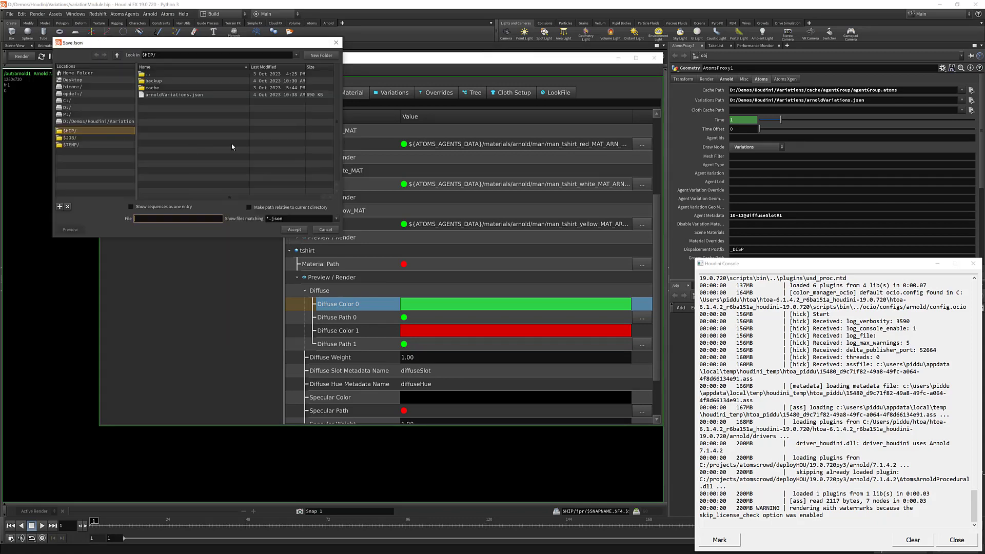
double_click(187, 93)
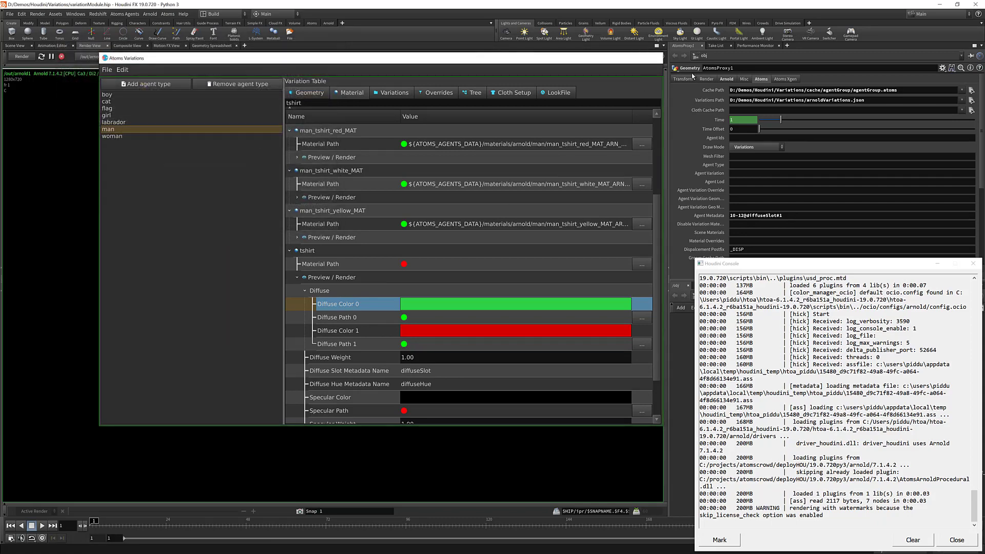
click(654, 57)
click(818, 99)
key(Return)
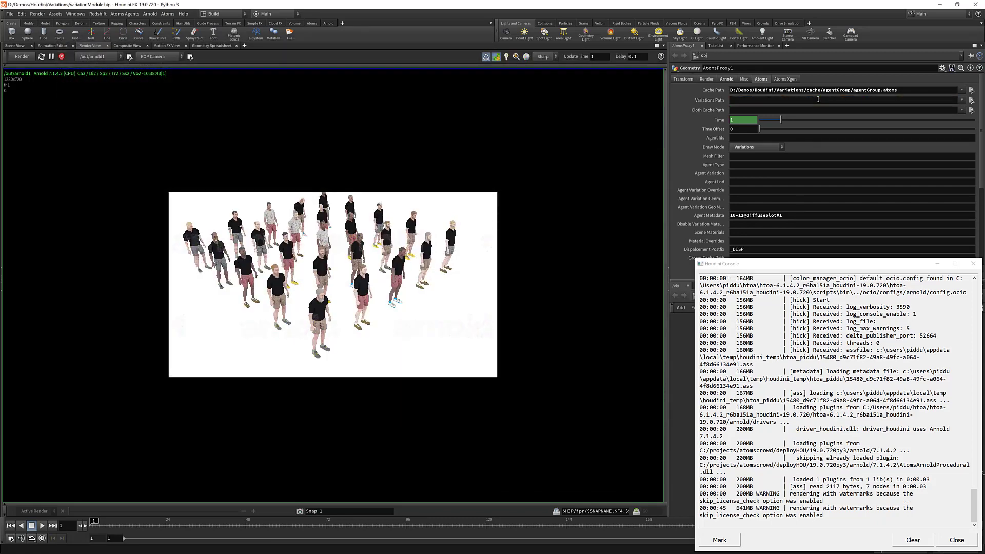
Append diffuseHue#100 to AtomsProxy1's Agent Metadata and re-render the crowd.
click(790, 216)
text(,)
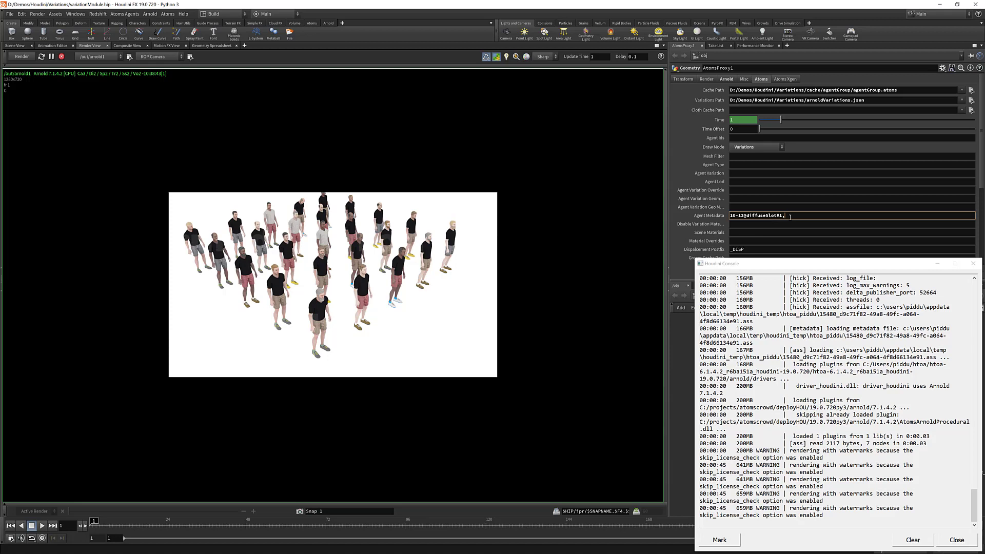
text(diffuse)
text(Hue#11)
key(Return)
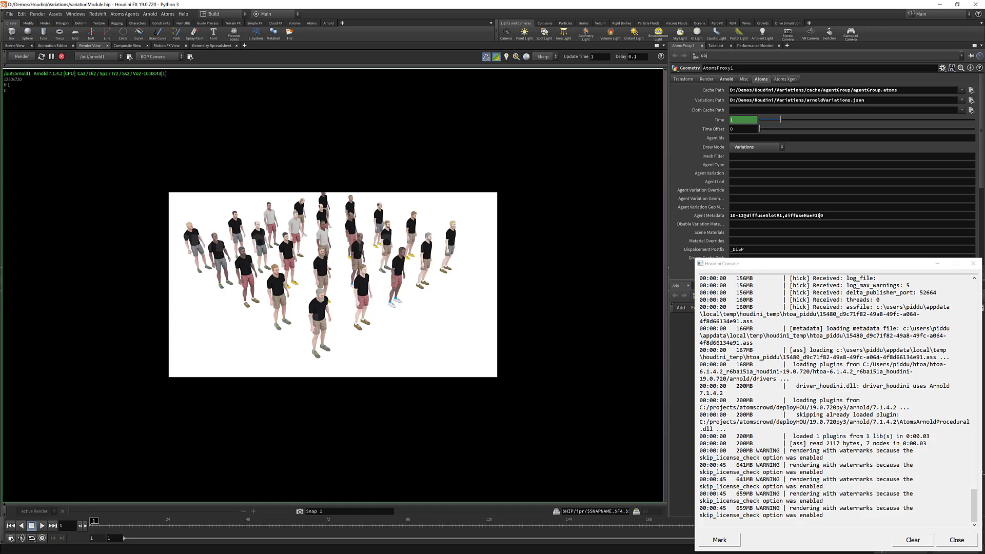
click(21, 57)
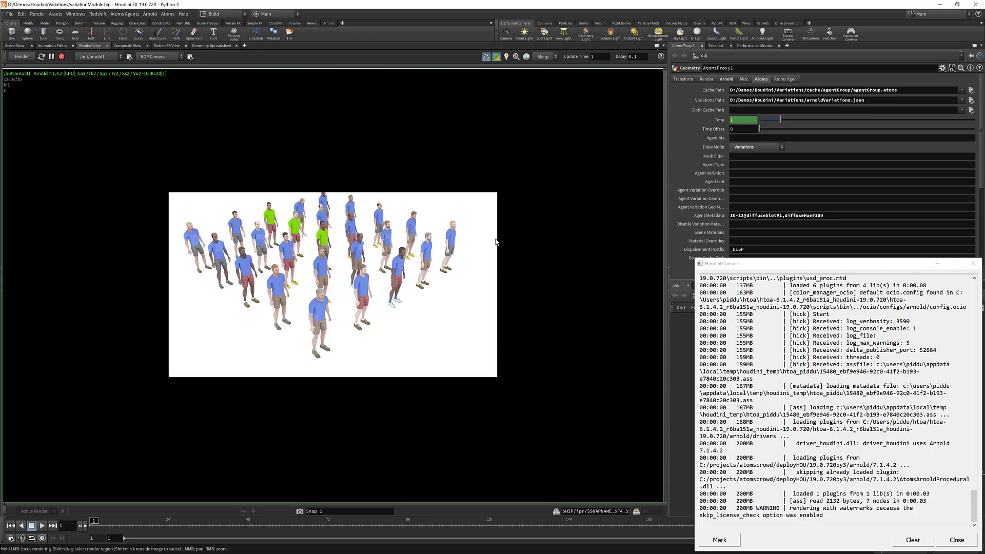
Restrict the hue metadata to agents 11-14 so the Agent Metadata reads 10-12@diffuseSlot#1,11-14@diffuseHue#100.
click(786, 216)
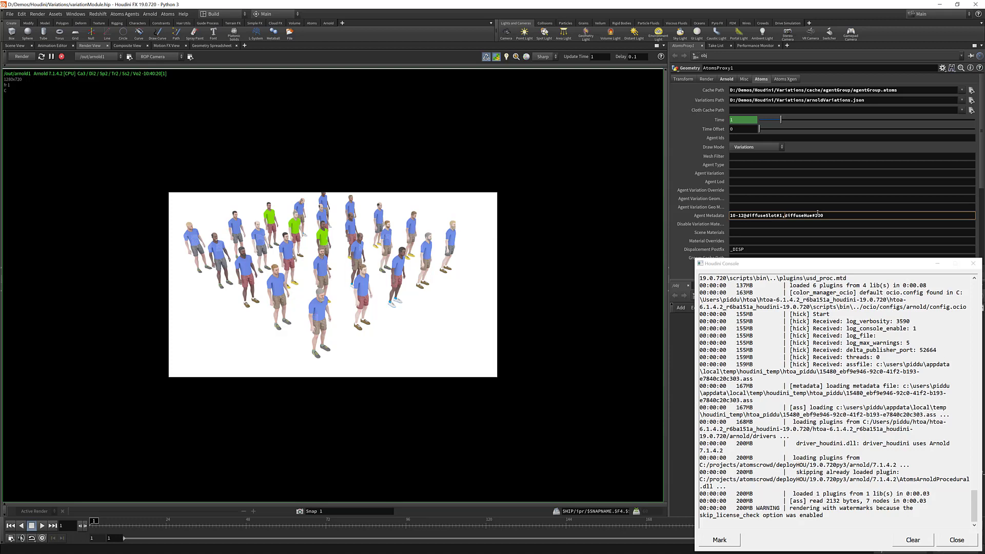
text(11-14)
text(#)
key(Return)
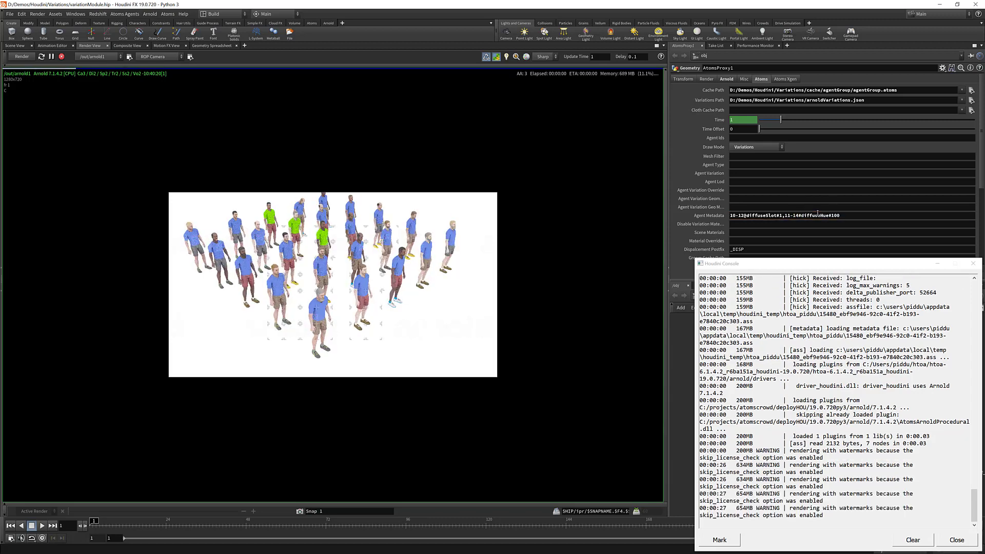
click(804, 216)
key(BackSpace)
text(@)
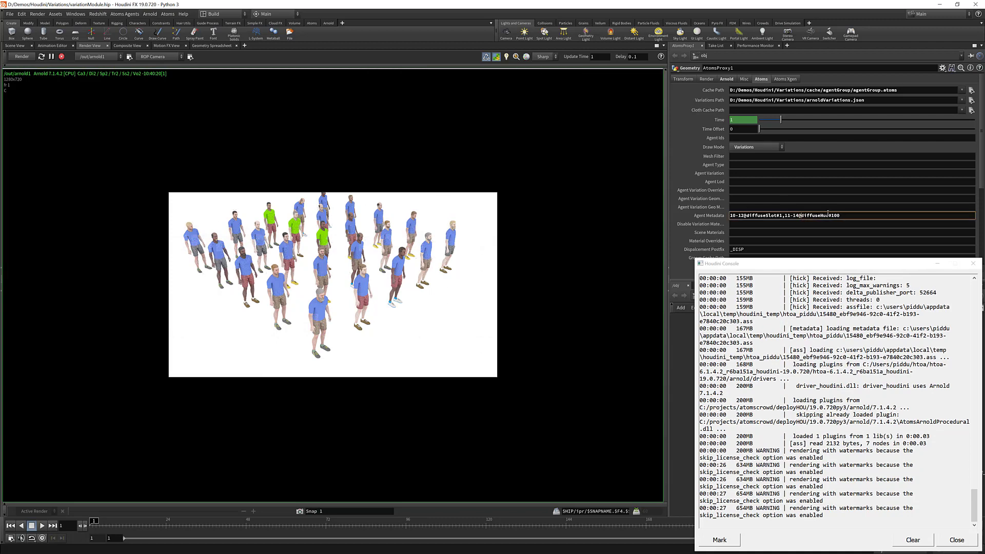
key(Return)
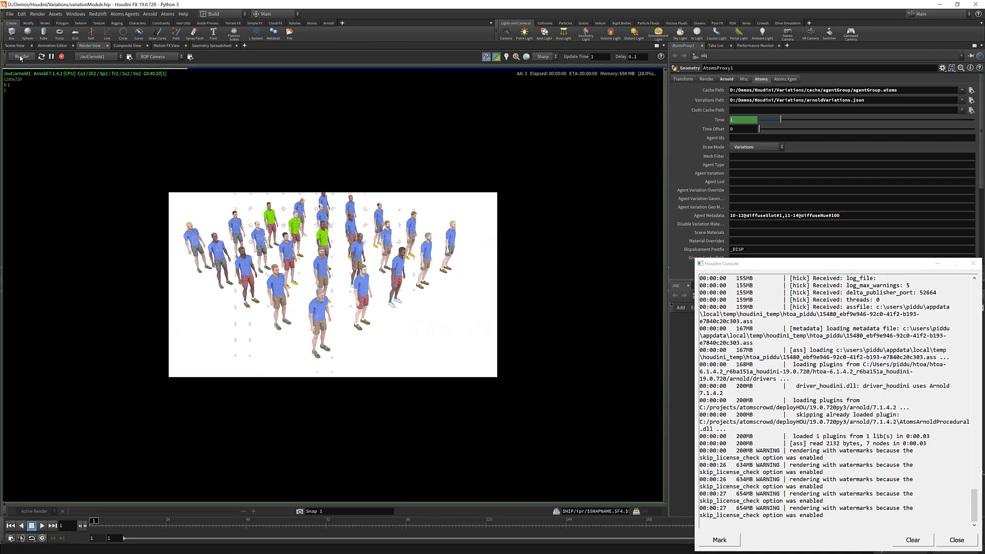